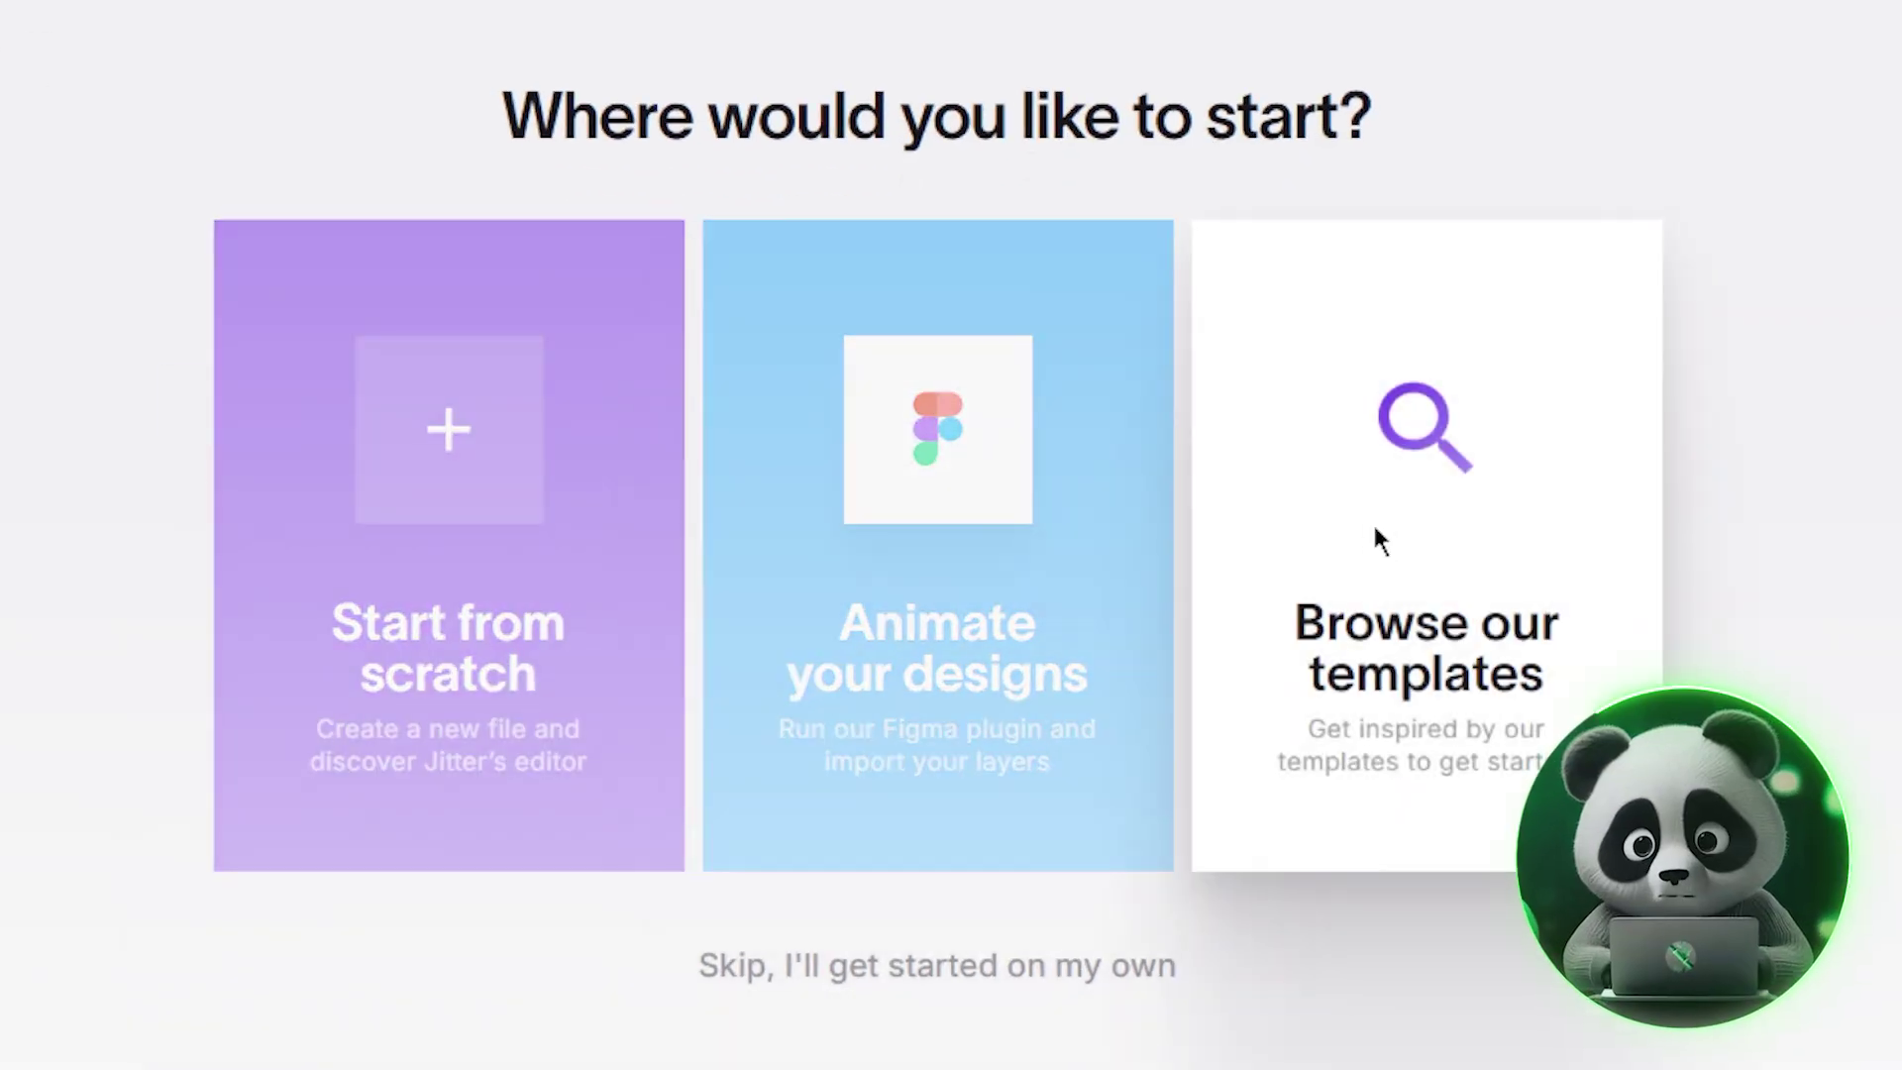
Step: Find the Black Social Handle template in the gallery and duplicate it for editing
left_click(1373, 538)
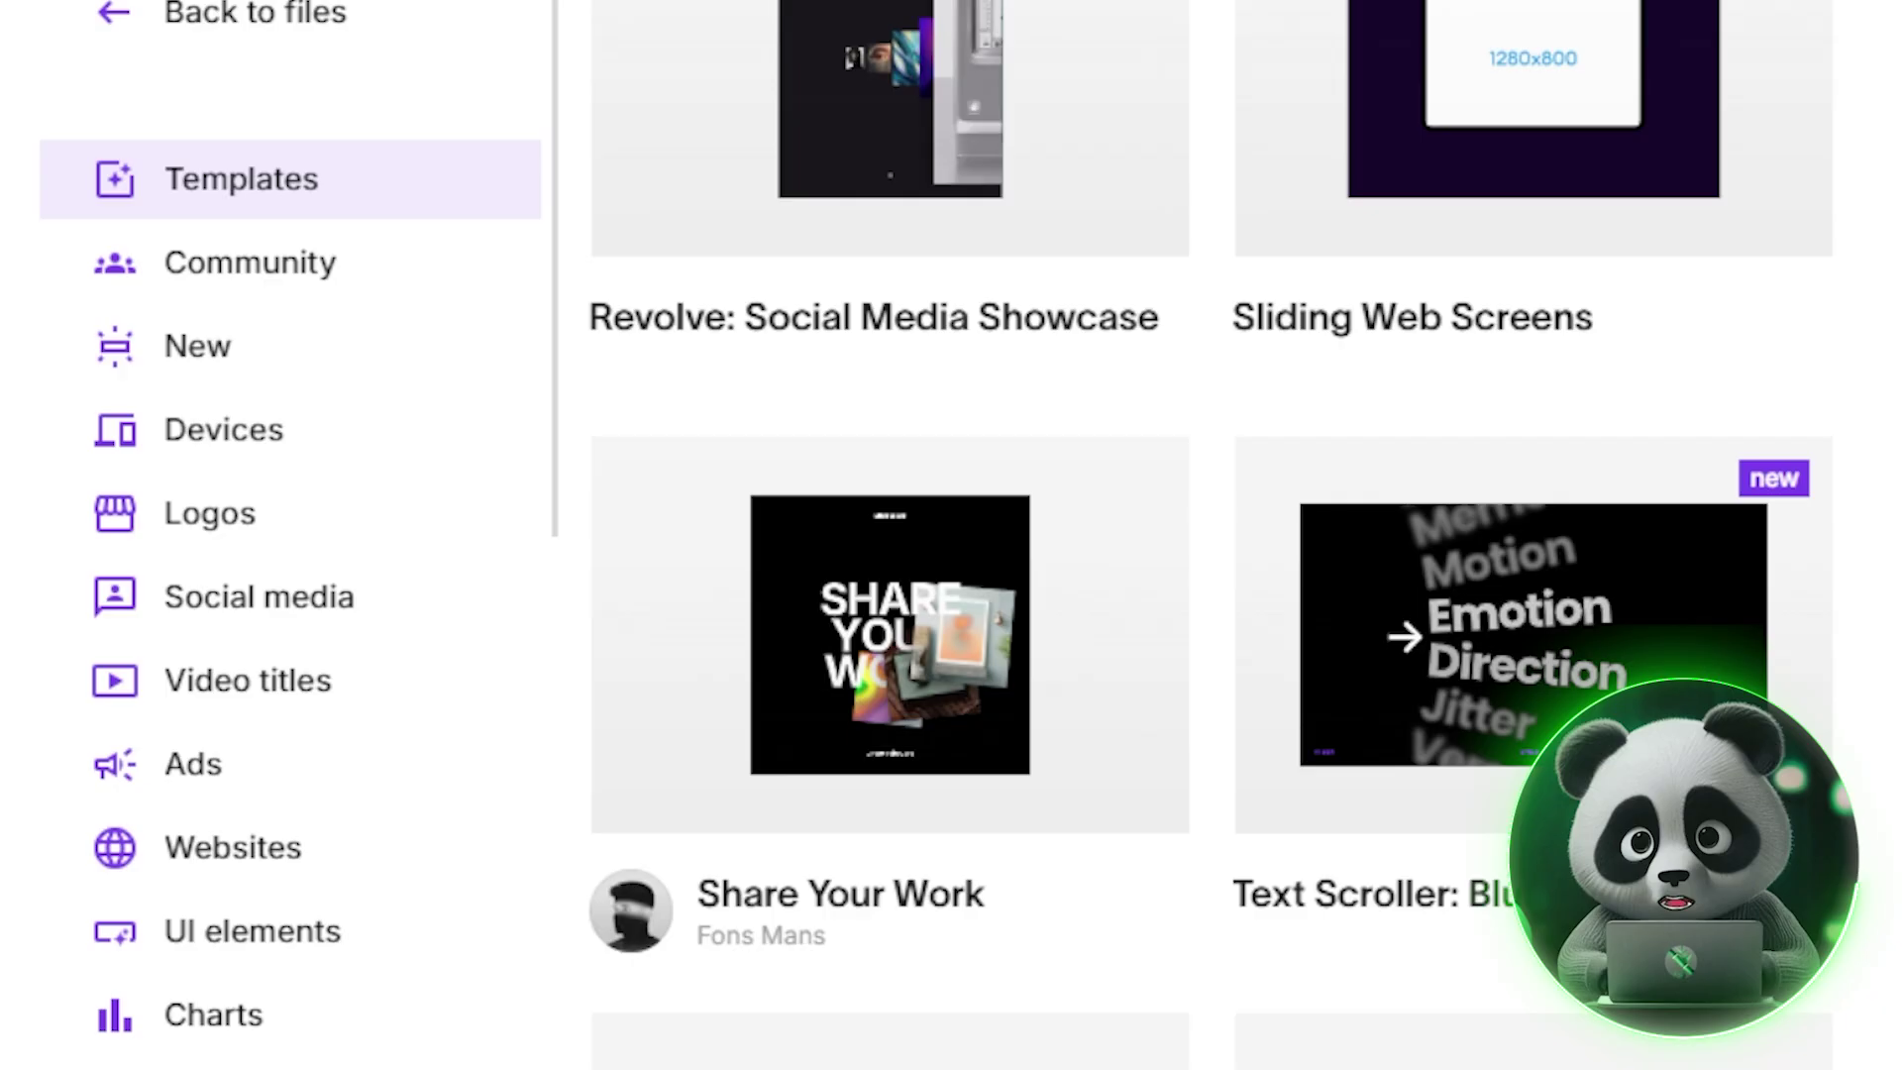
scroll(1162, 696, "down", 5)
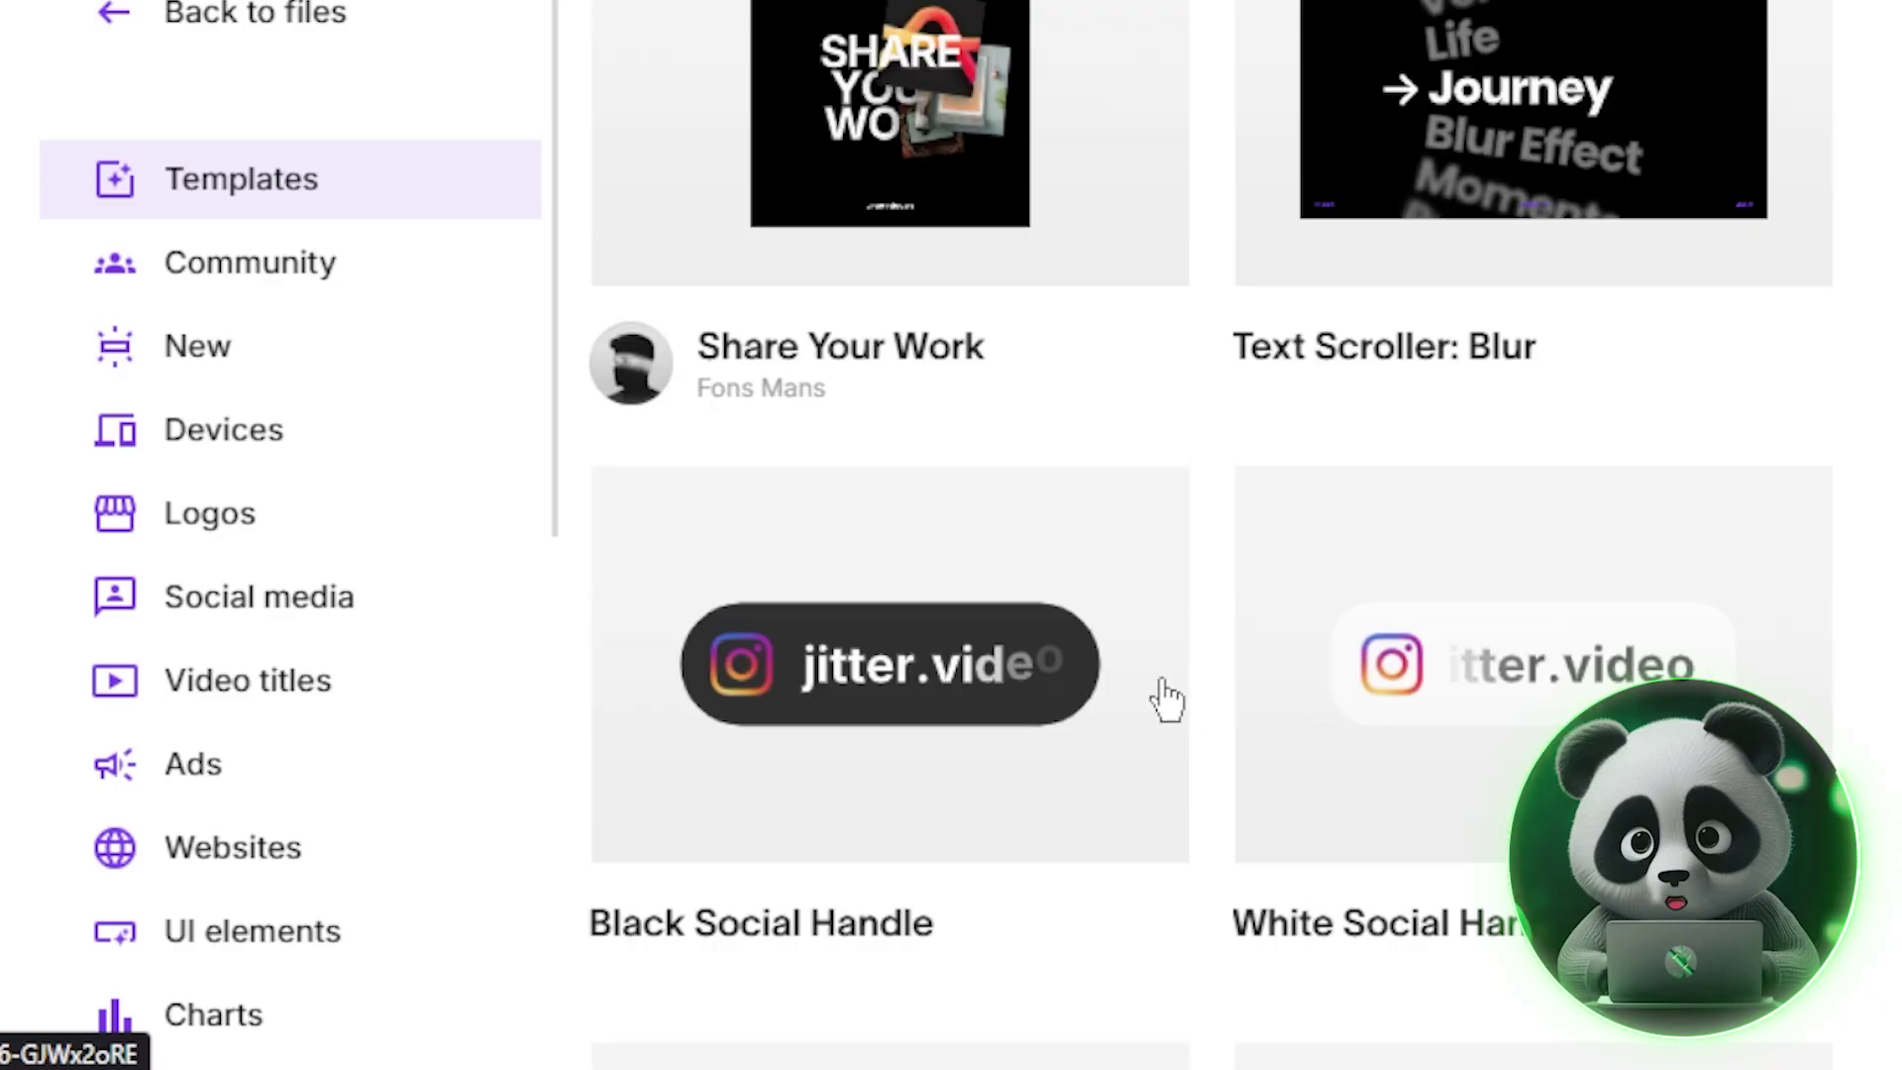
left_click(970, 683)
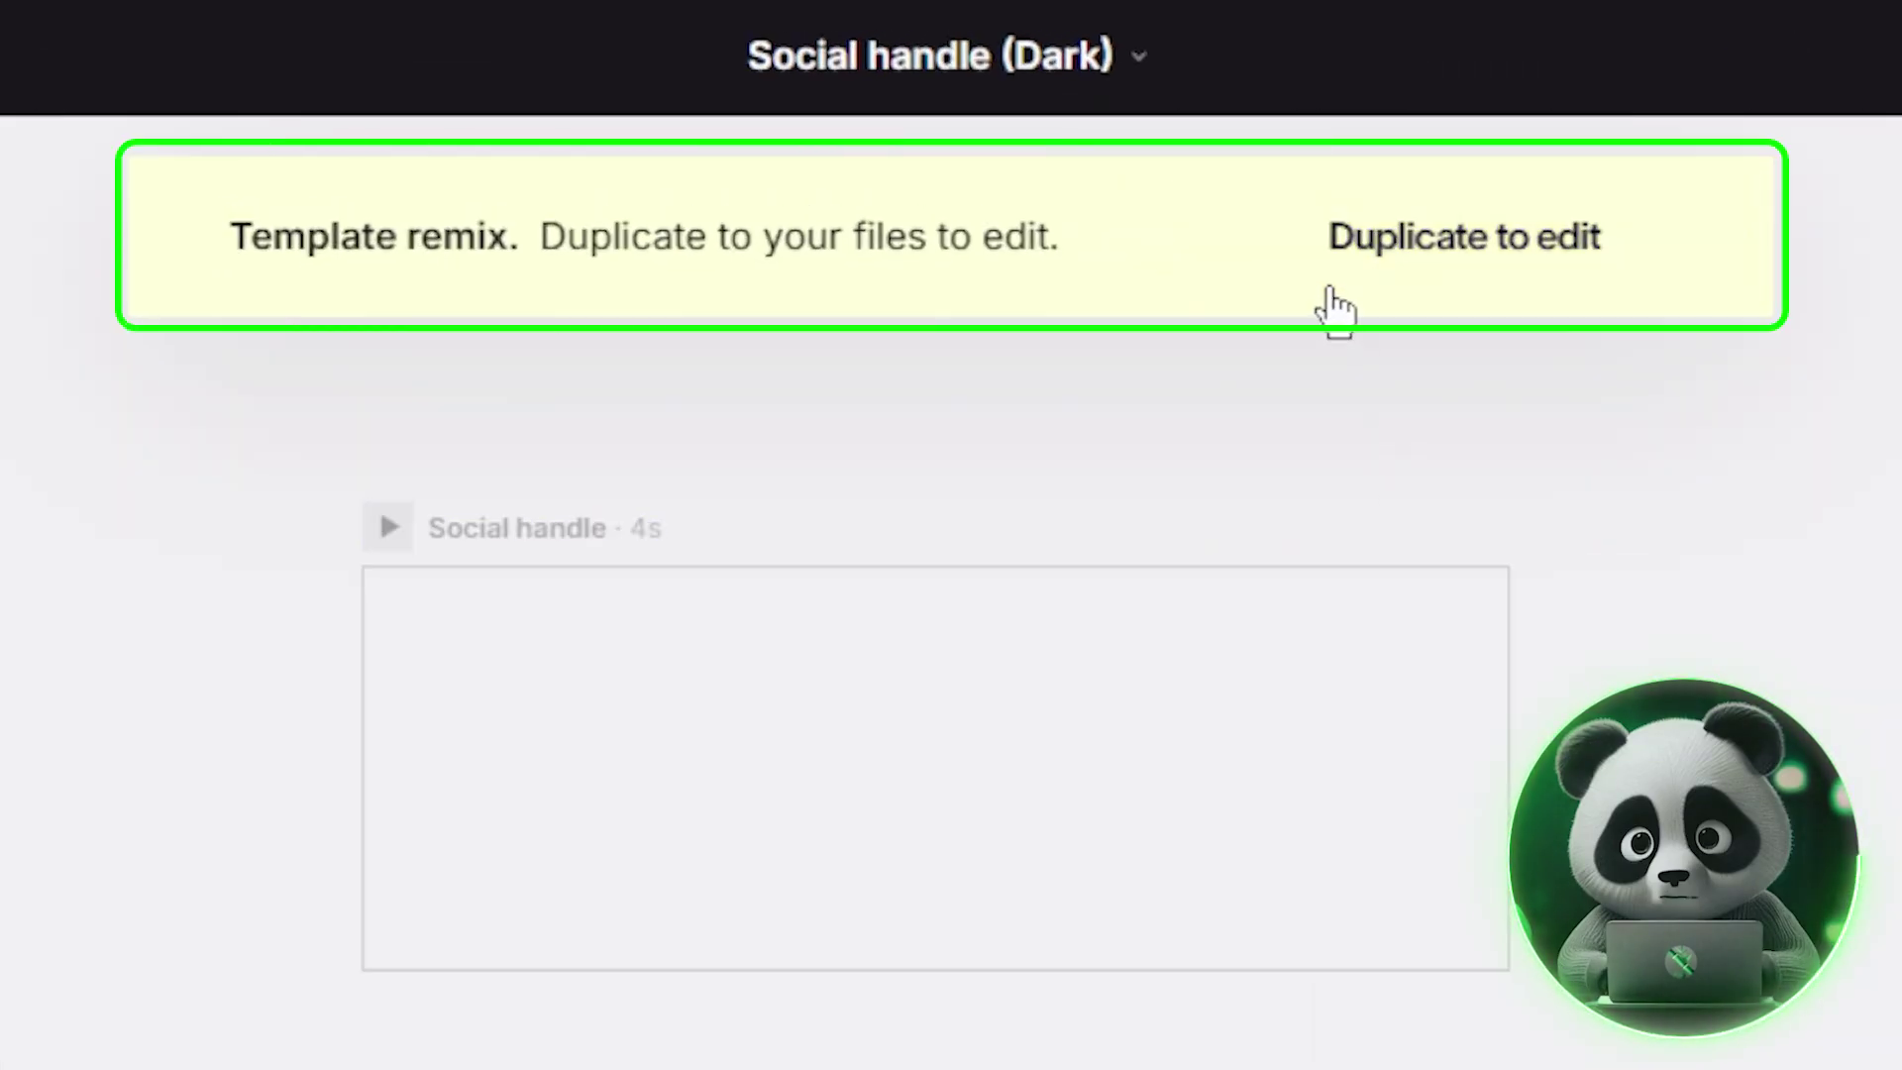
left_click(1330, 295)
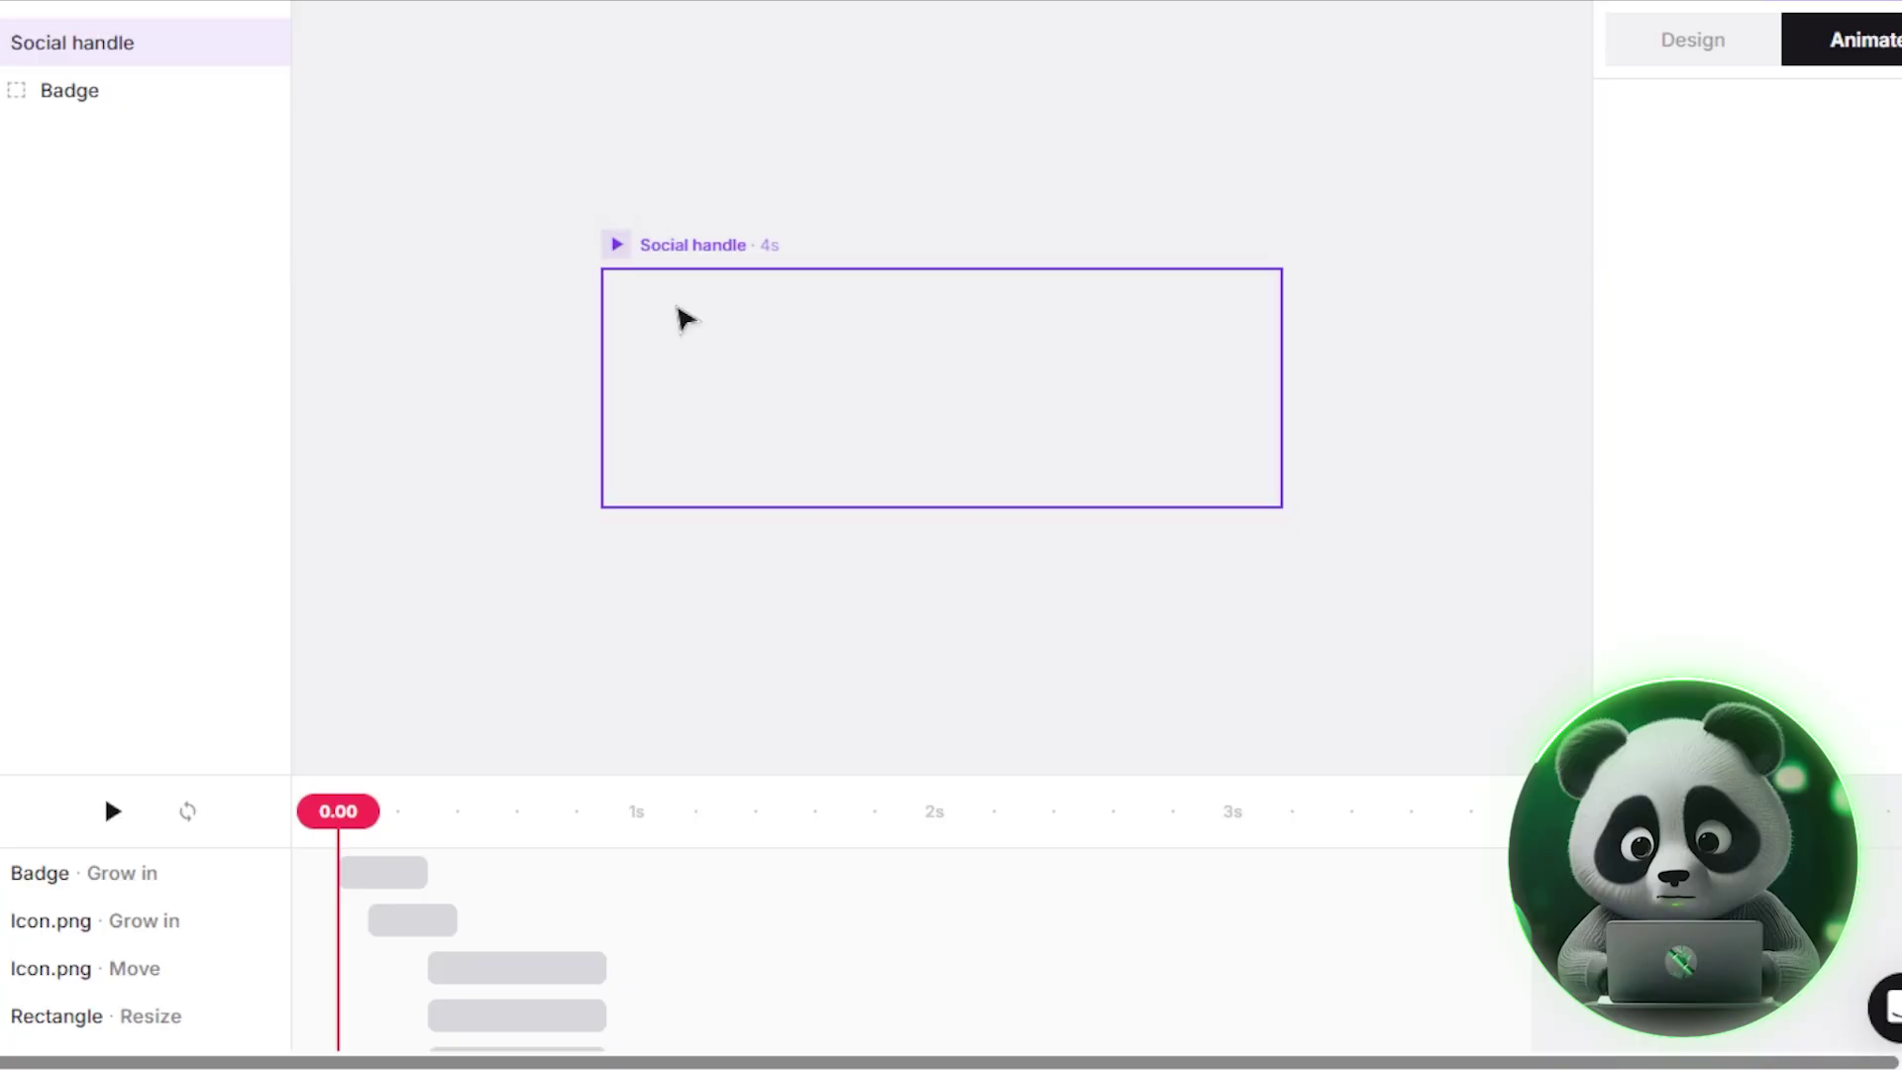
Step: Replace the jitter.video handle text with 'Artificial Q', then delete the trailing characters
left_click(615, 246)
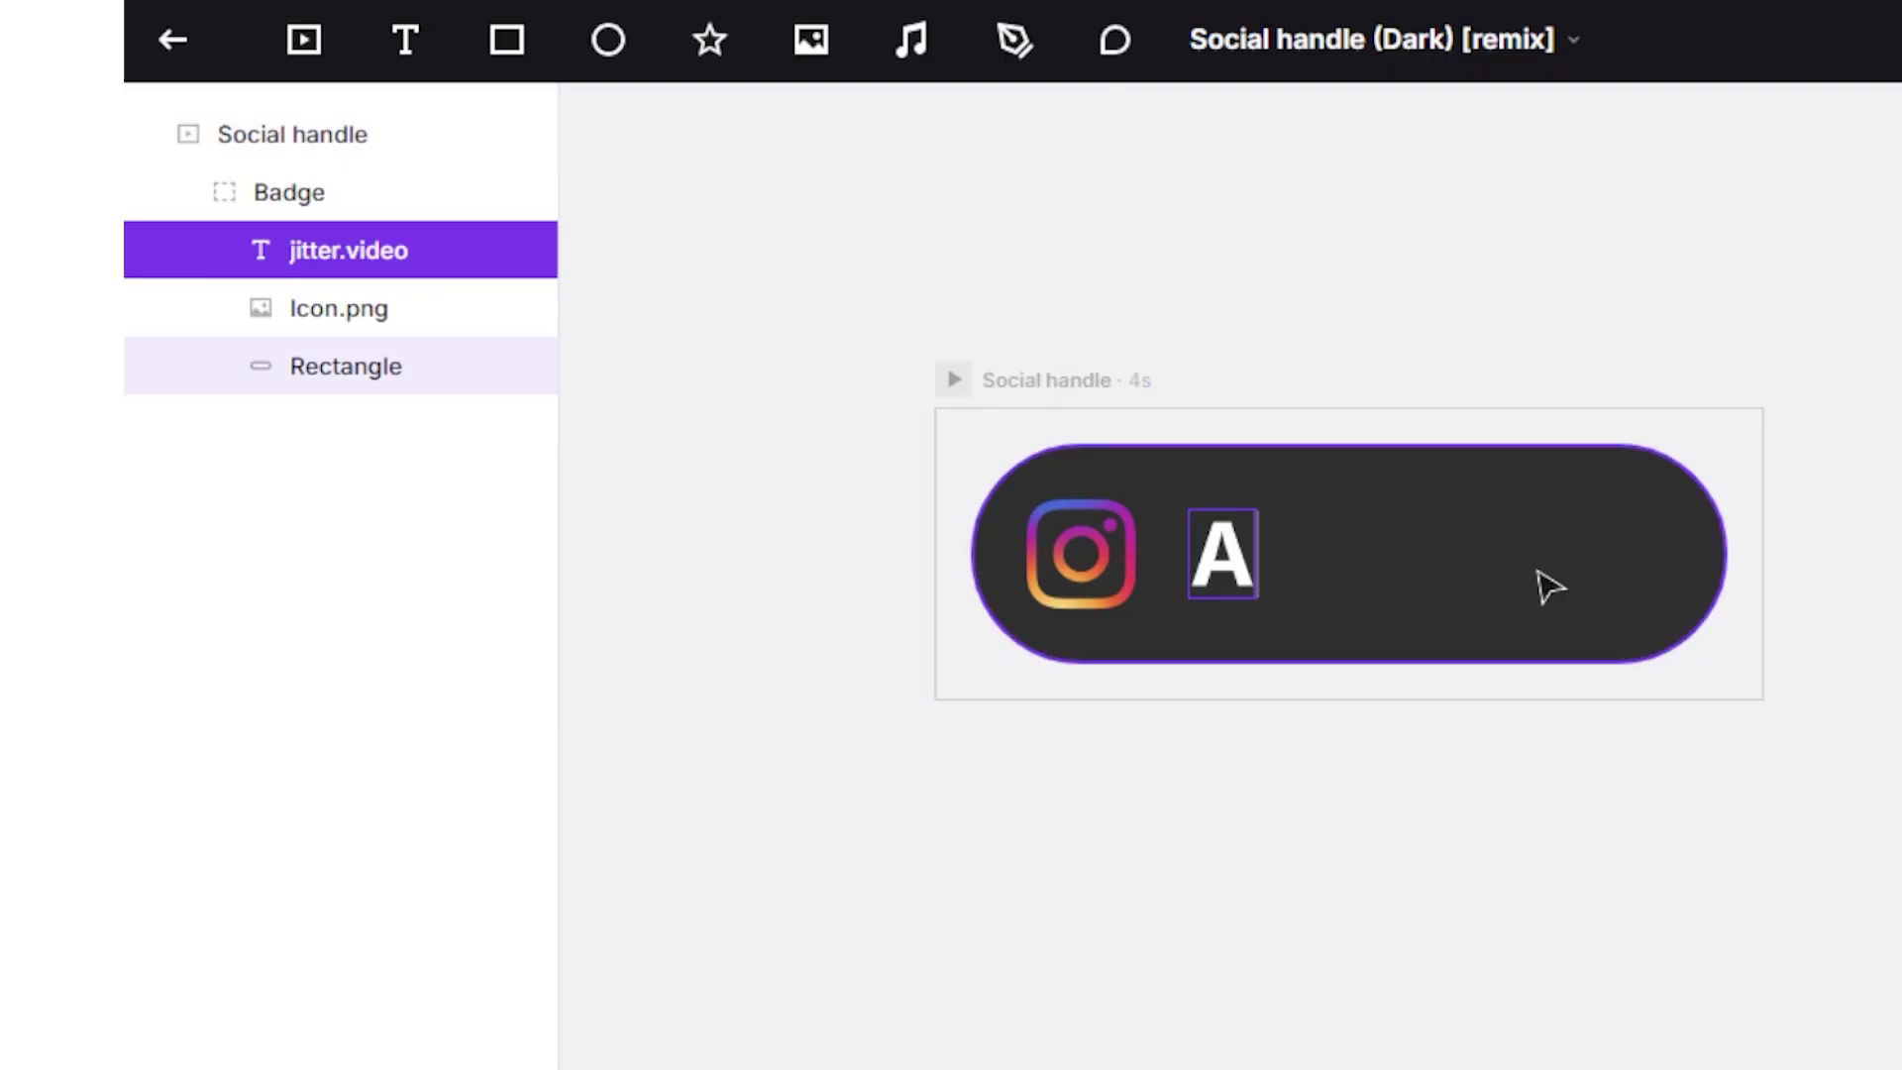
type("Artificial Q")
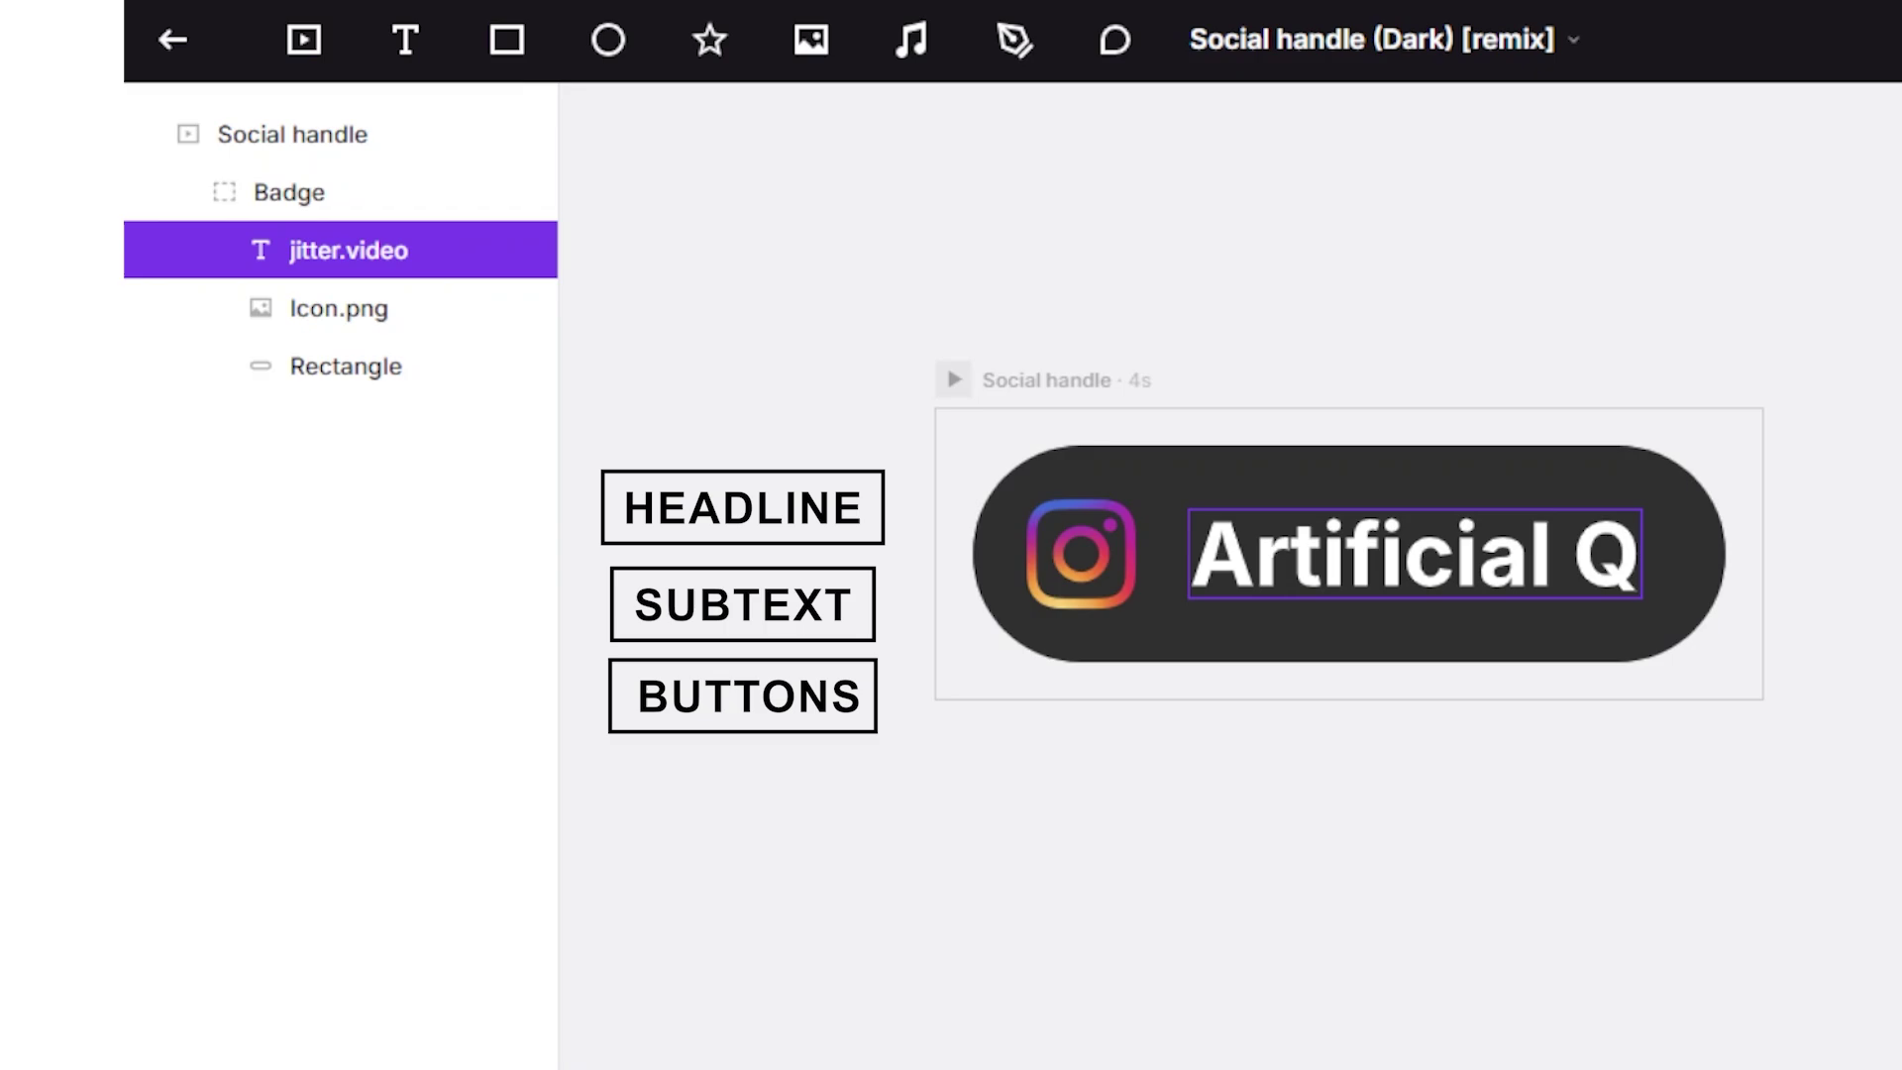
key("BackSpace")
key("BackSpace")
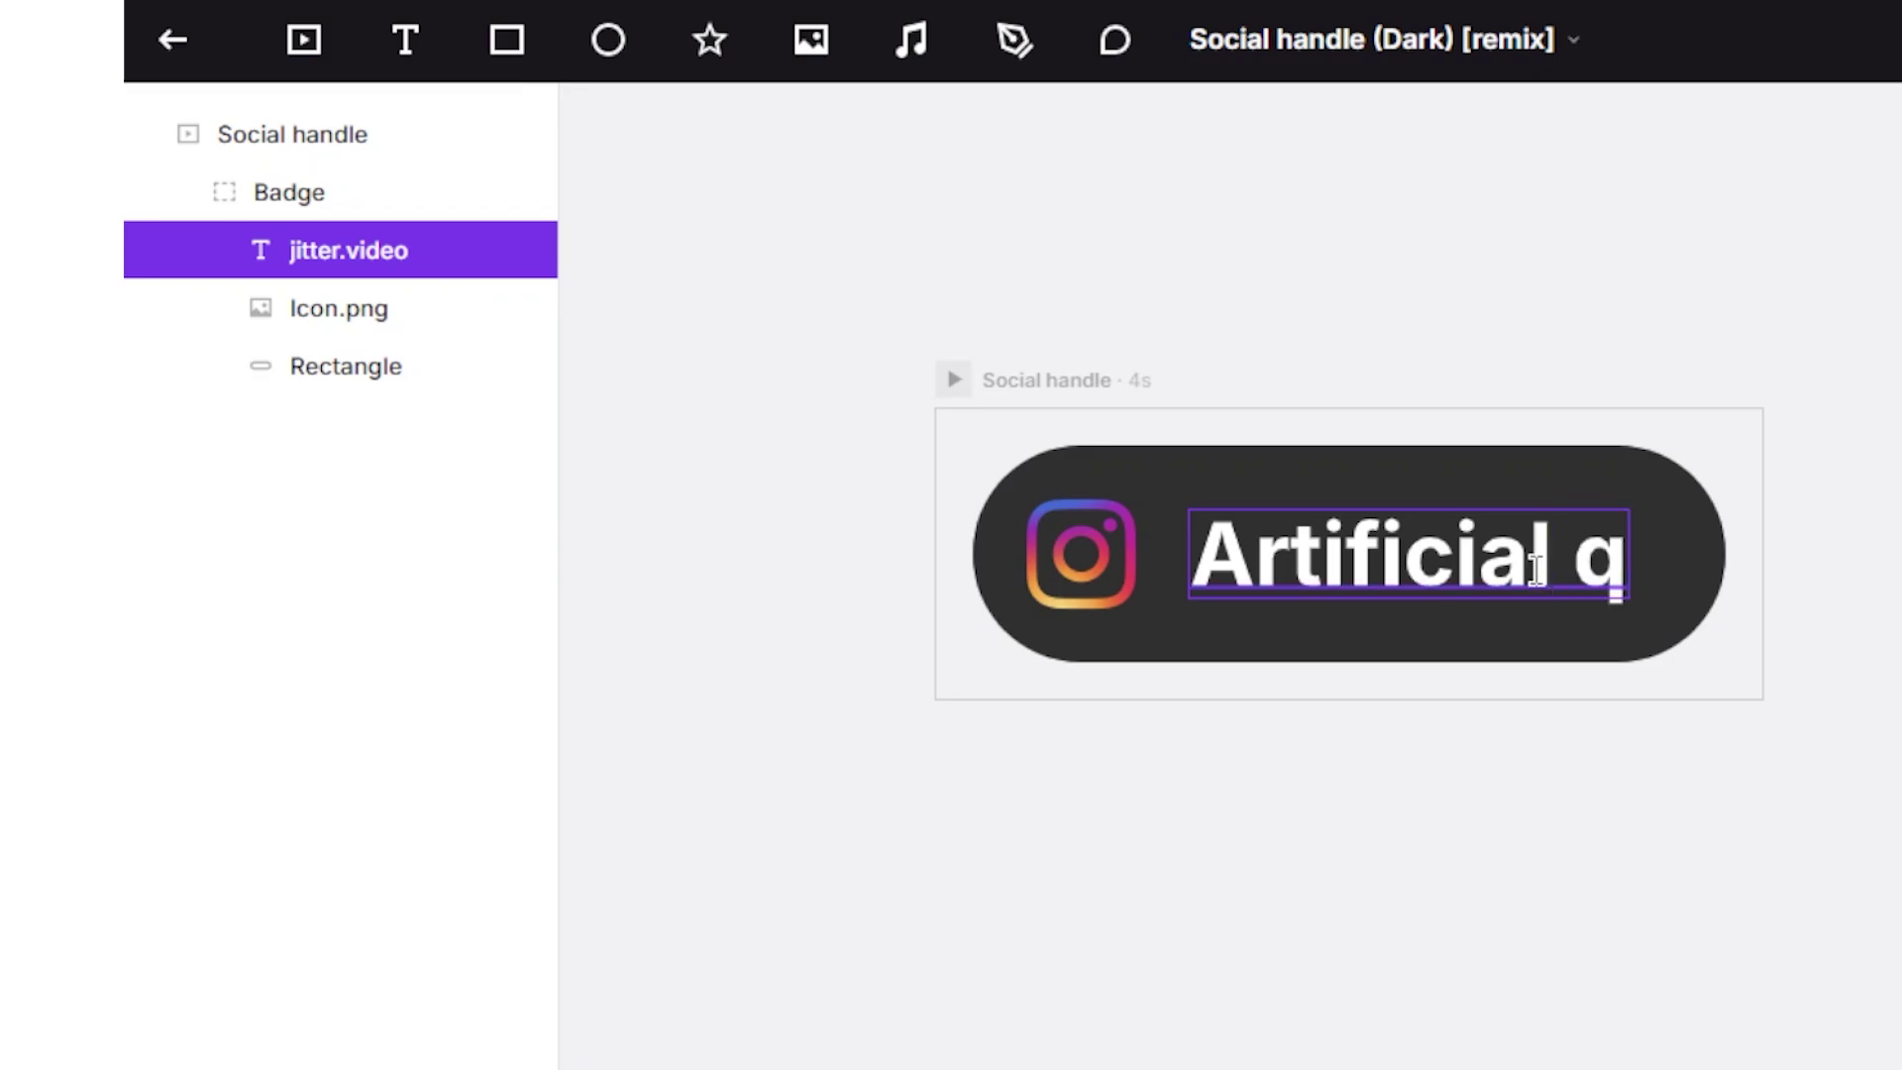
key("BackSpace")
key("BackSpace")
key("BackSpace")
key("BackSpace")
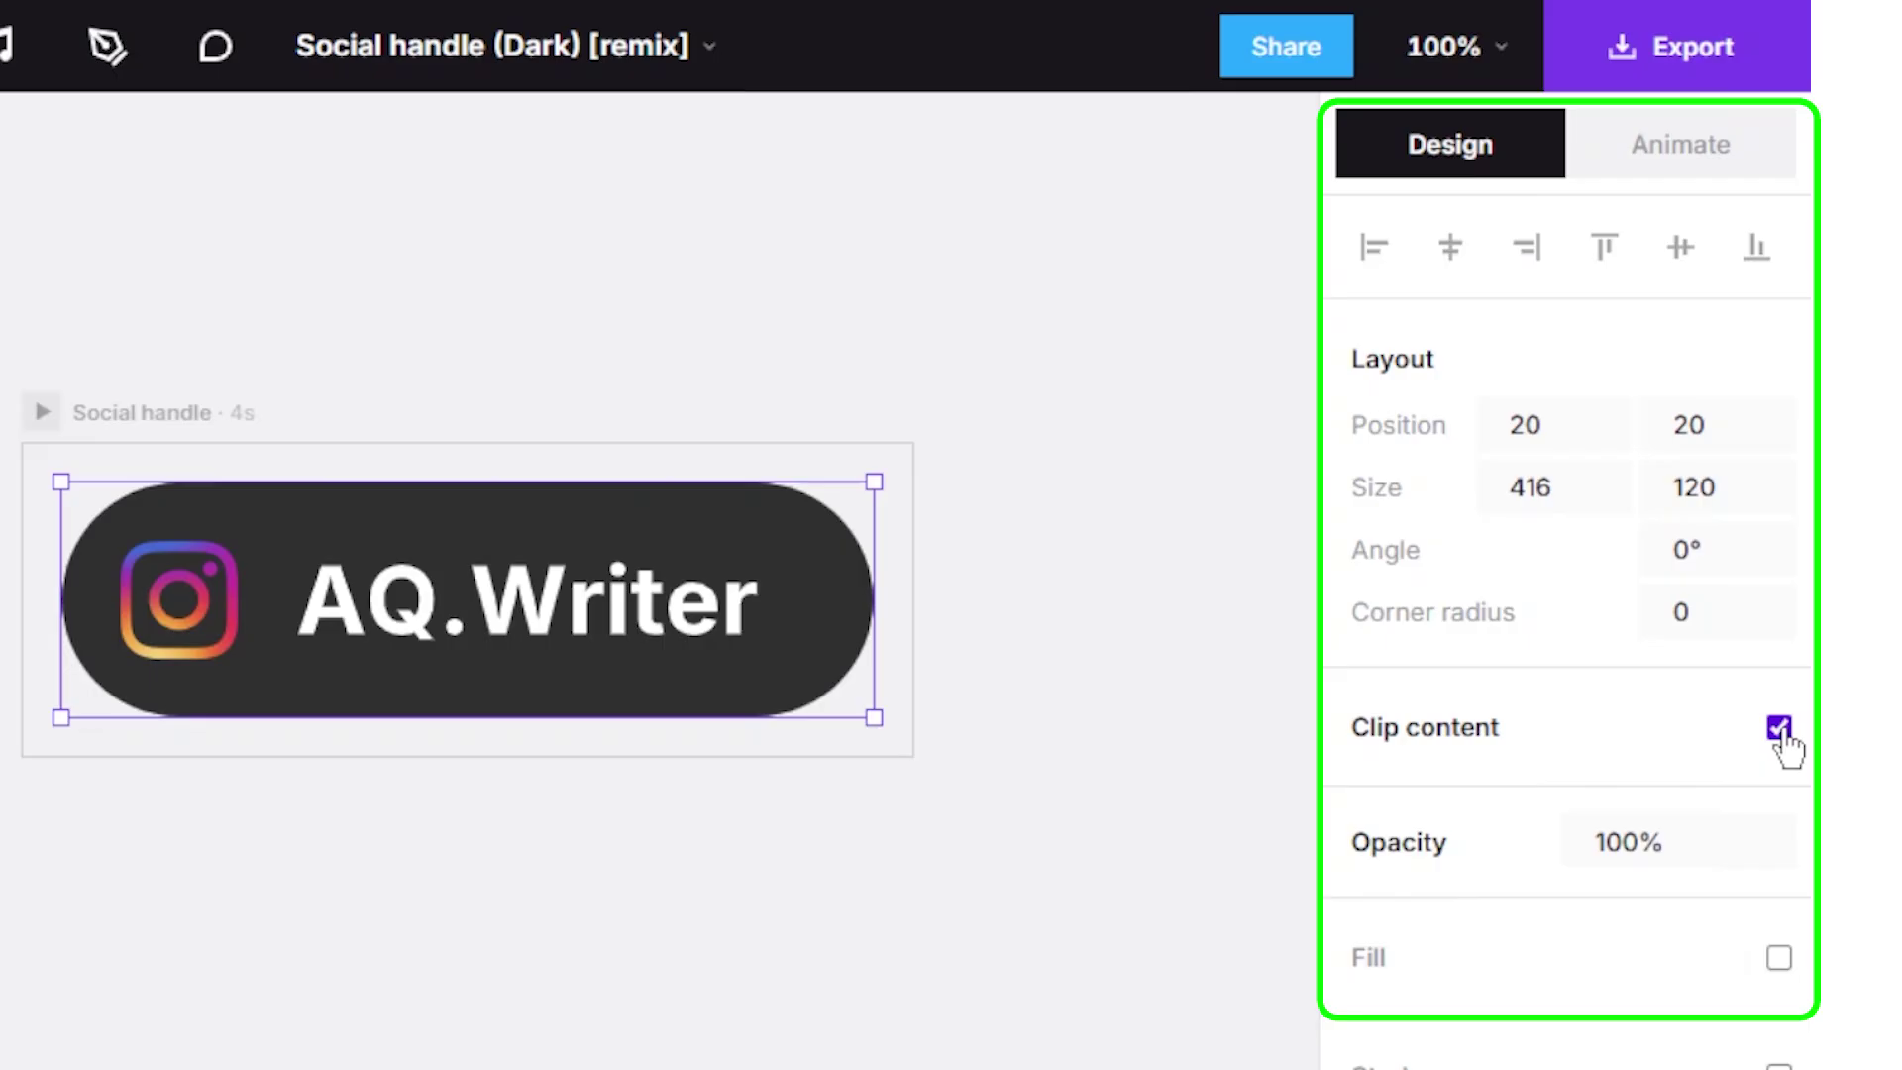
Step: Try a fill and a drop shadow on the Badge group, remove both, then open Card 4's options
left_click(1777, 965)
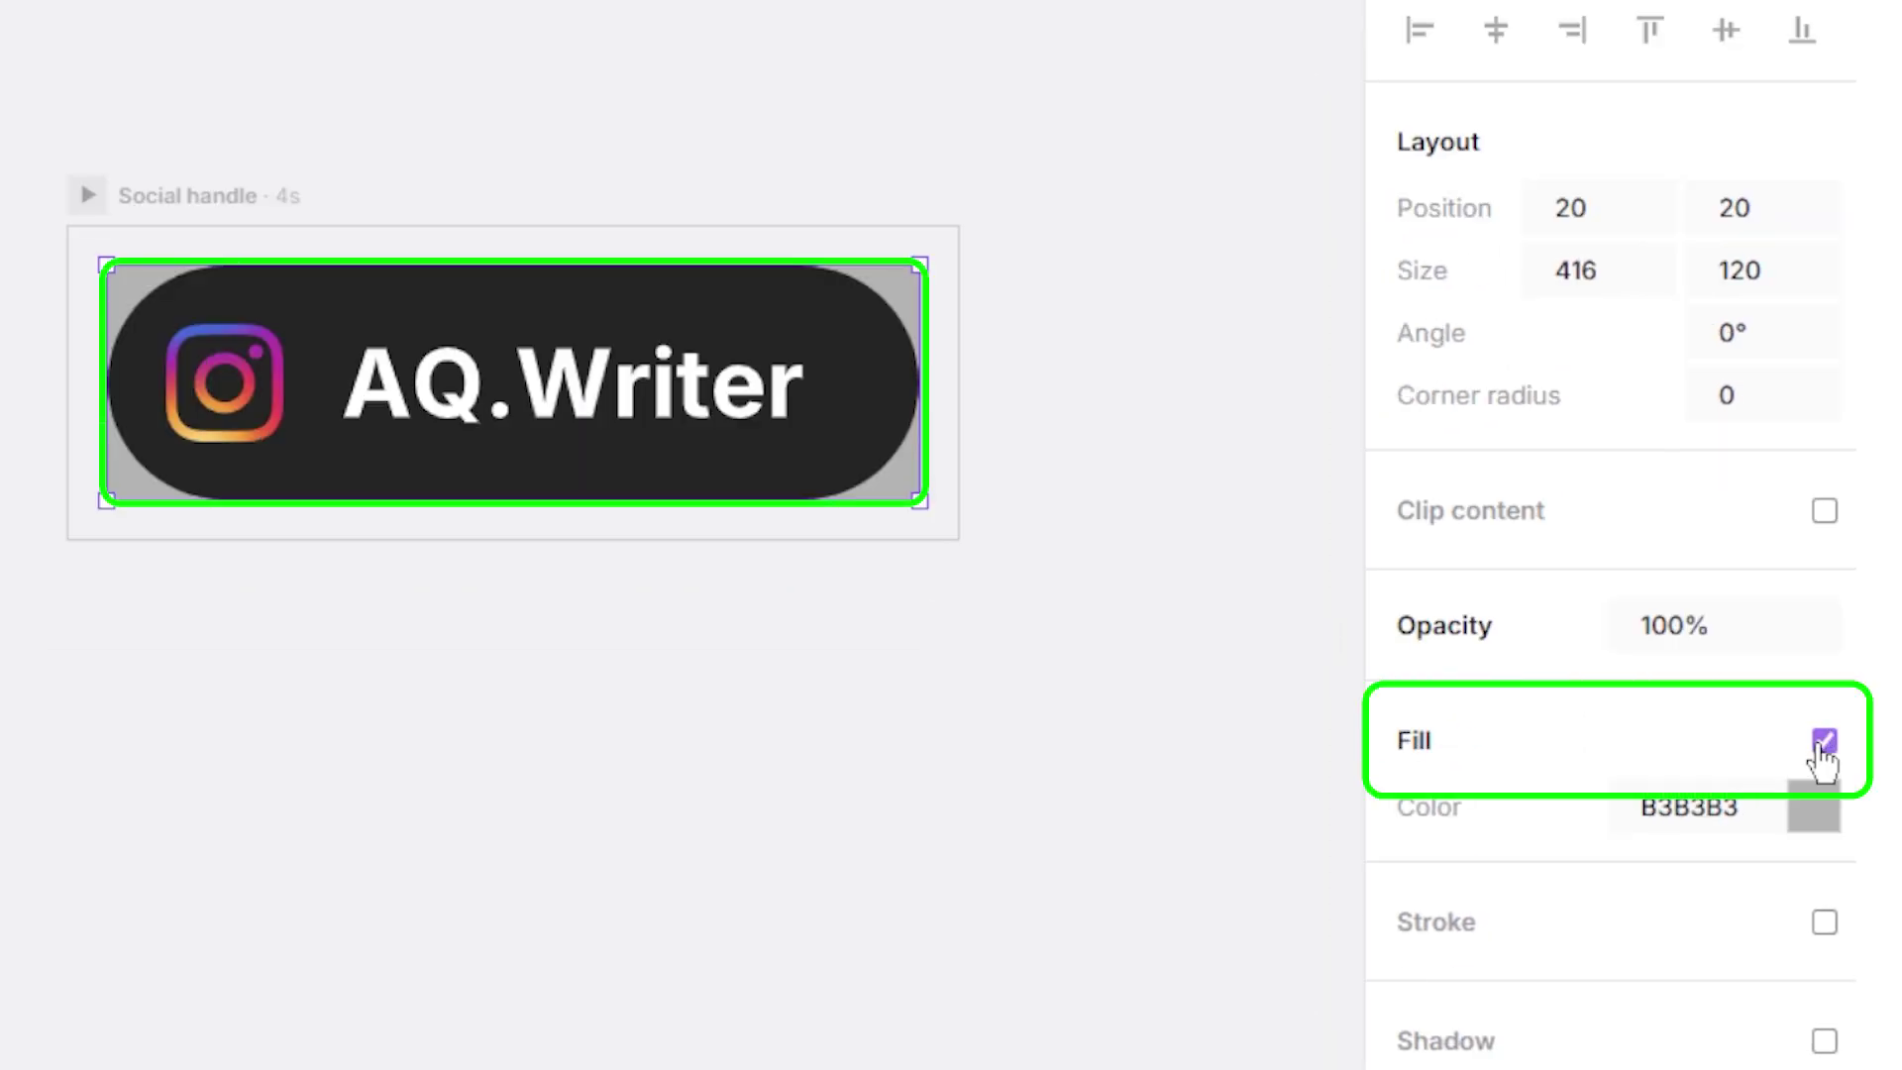
left_click(1824, 743)
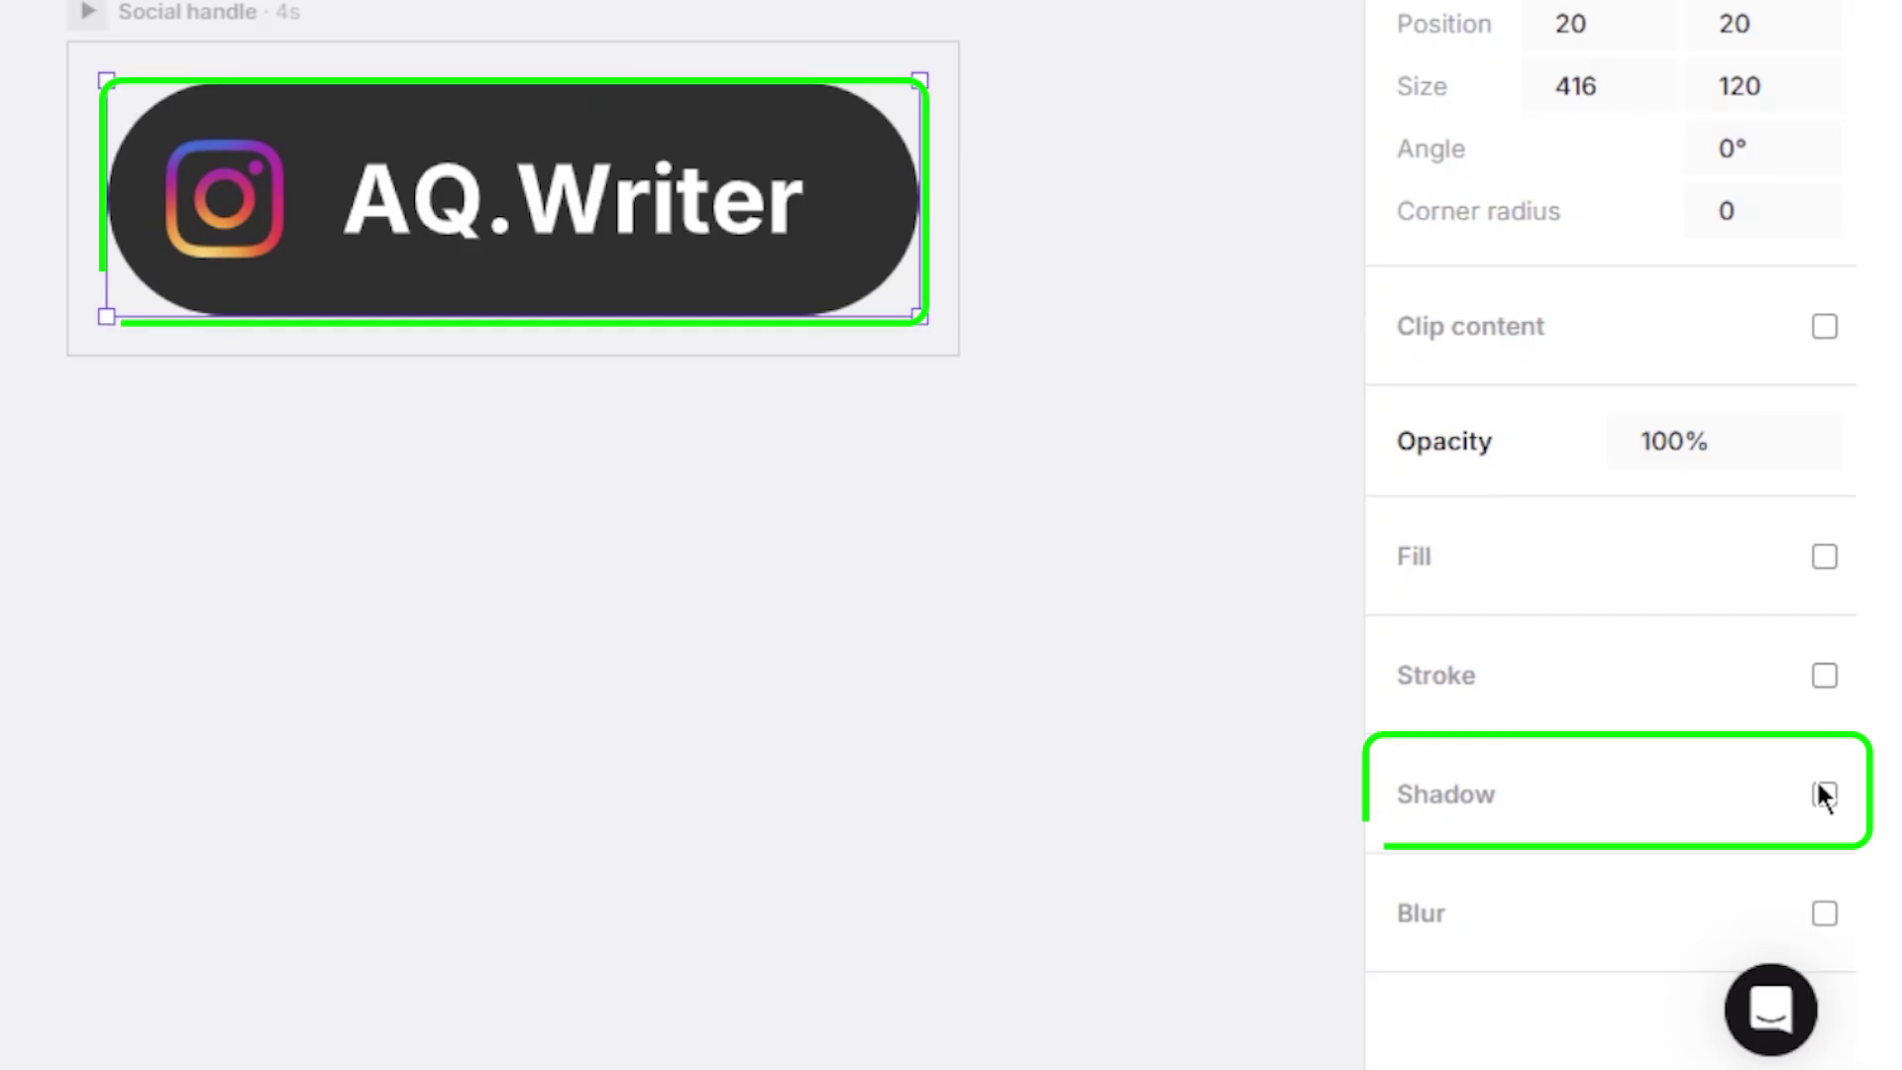
left_click(1824, 795)
left_click(1824, 796)
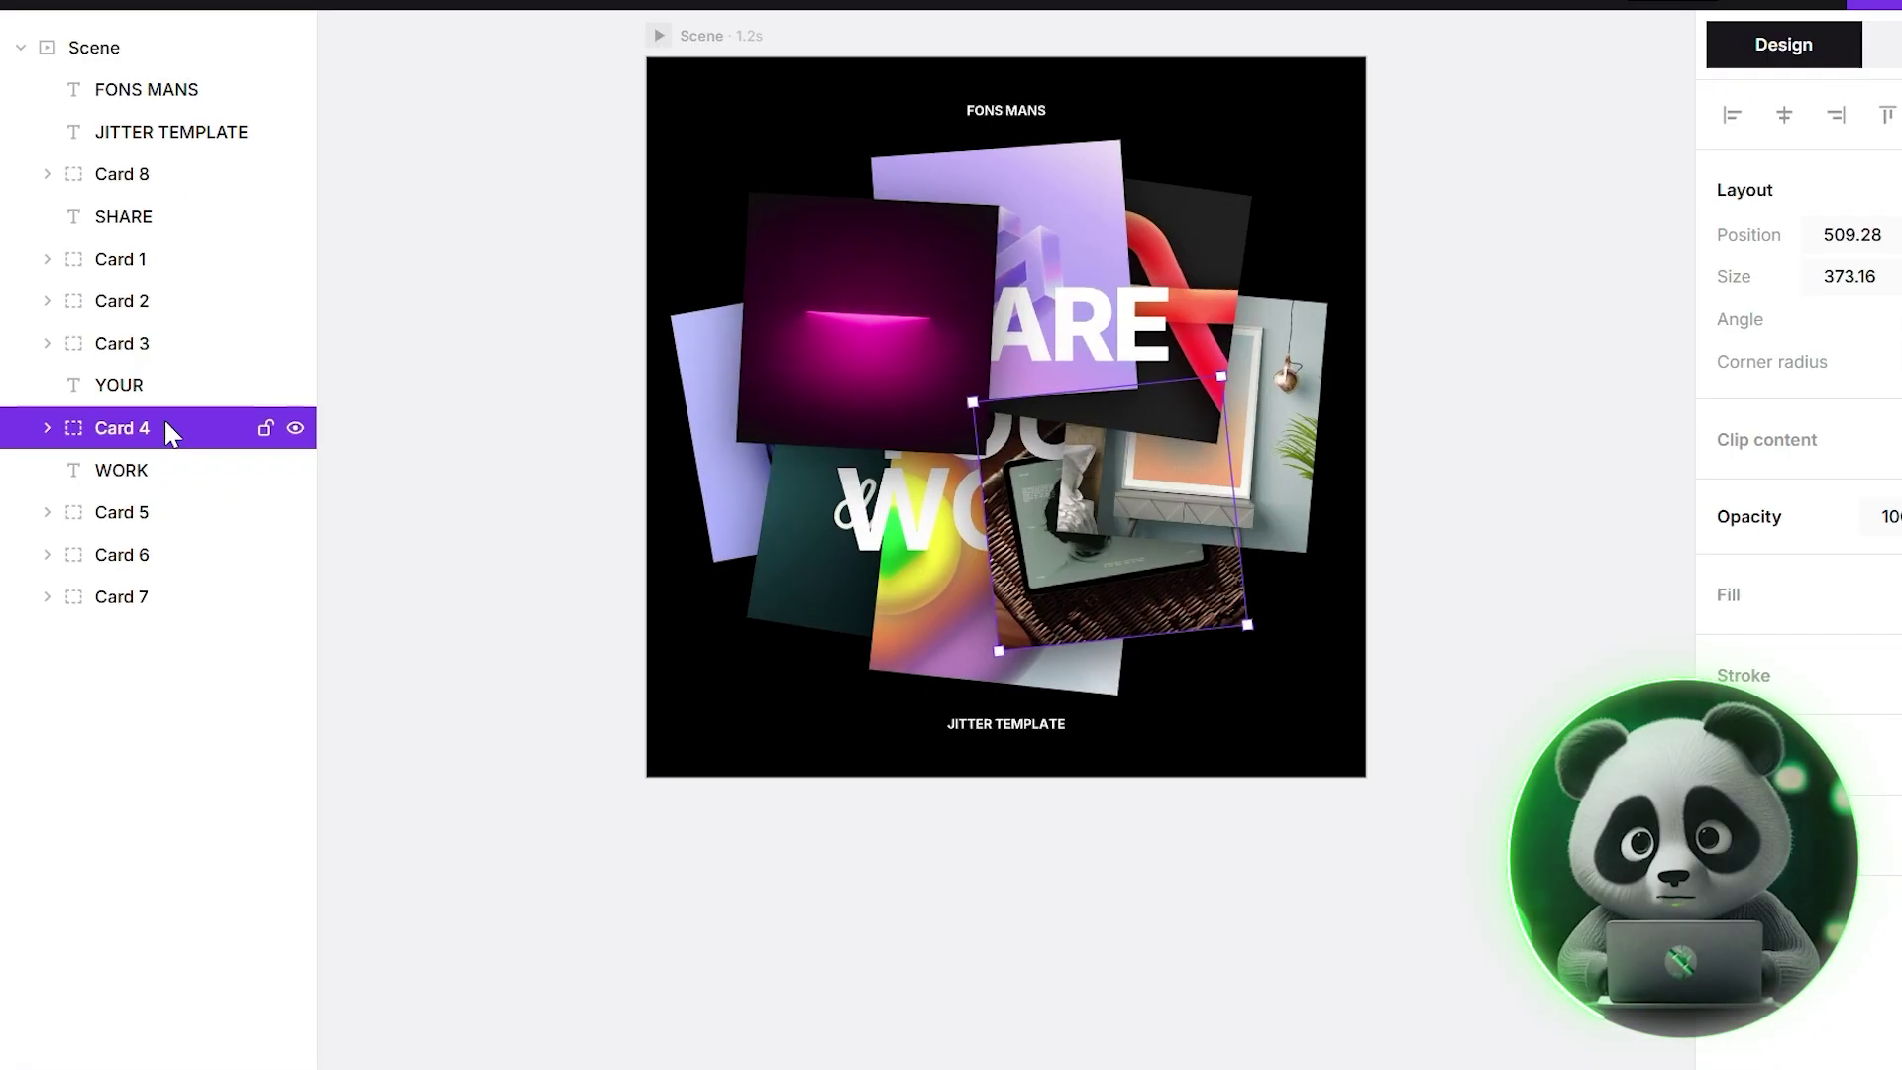
right_click(163, 418)
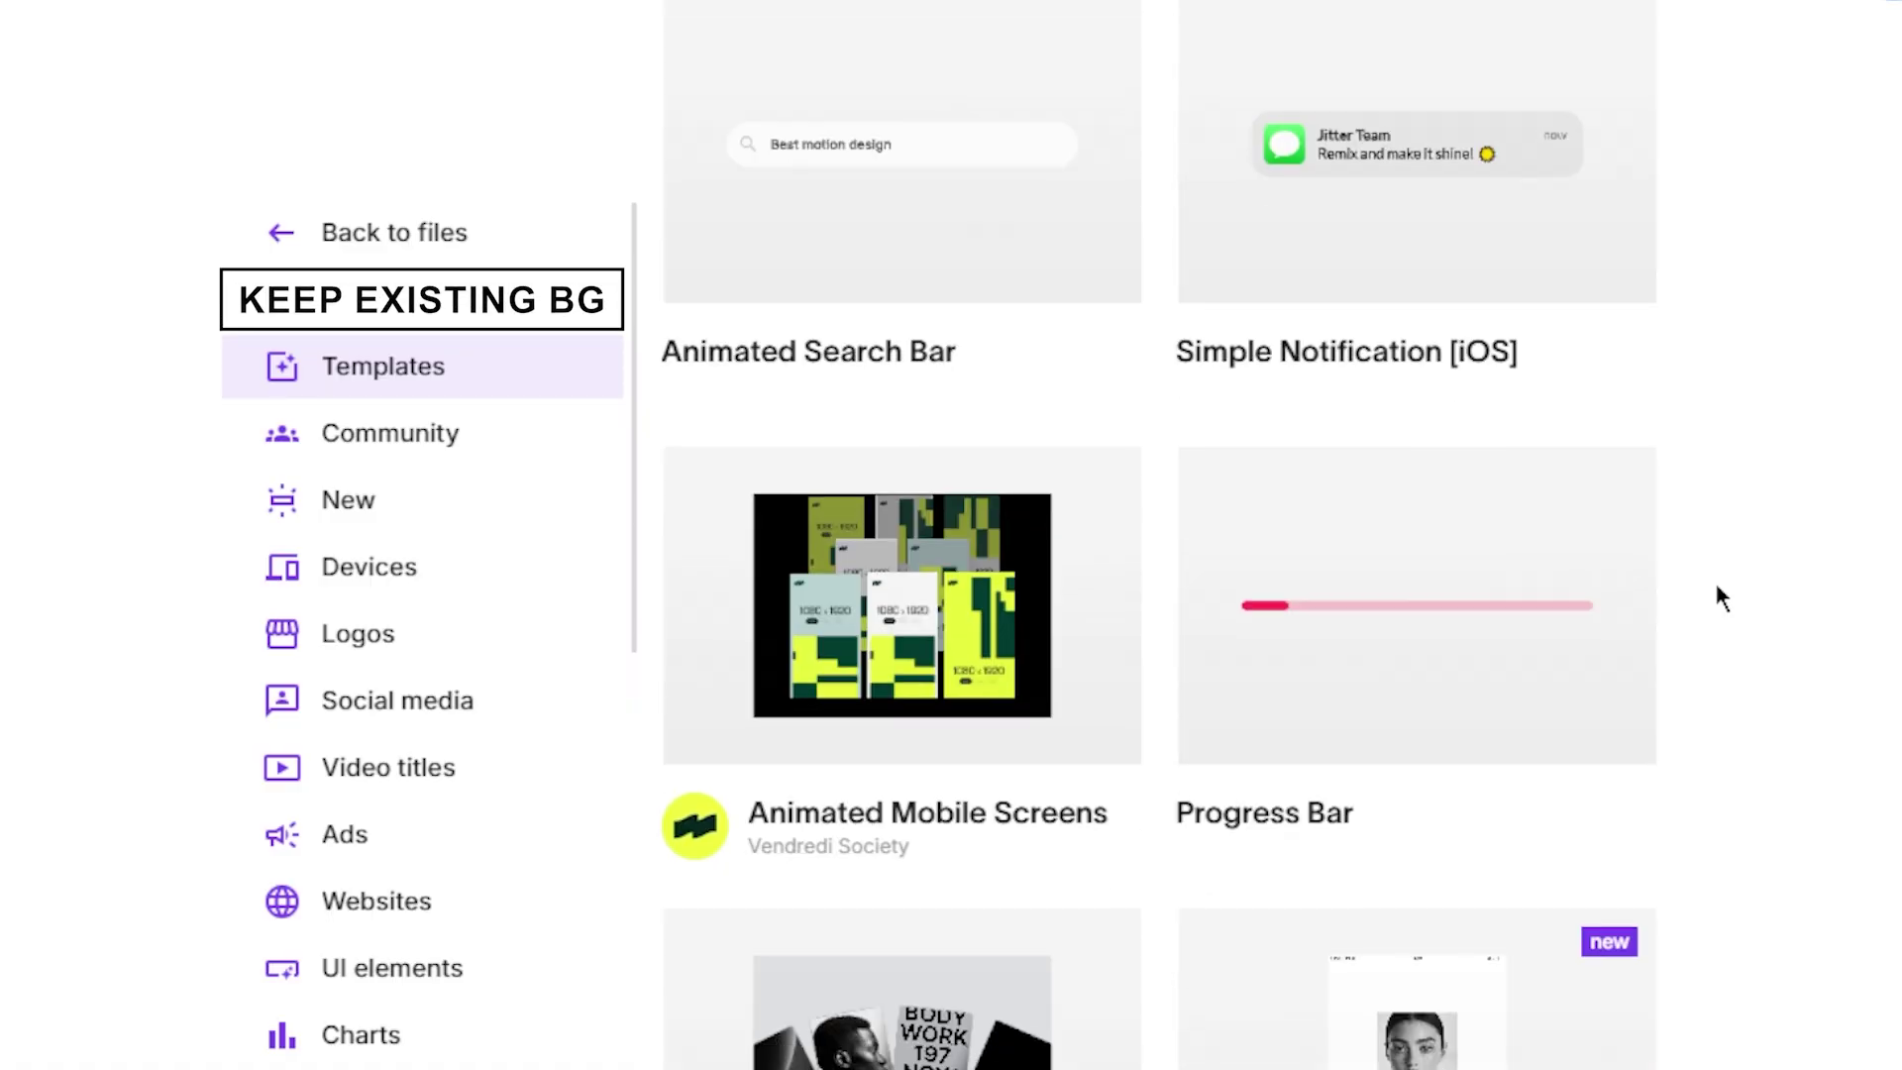
scroll(1721, 597, "down", 5)
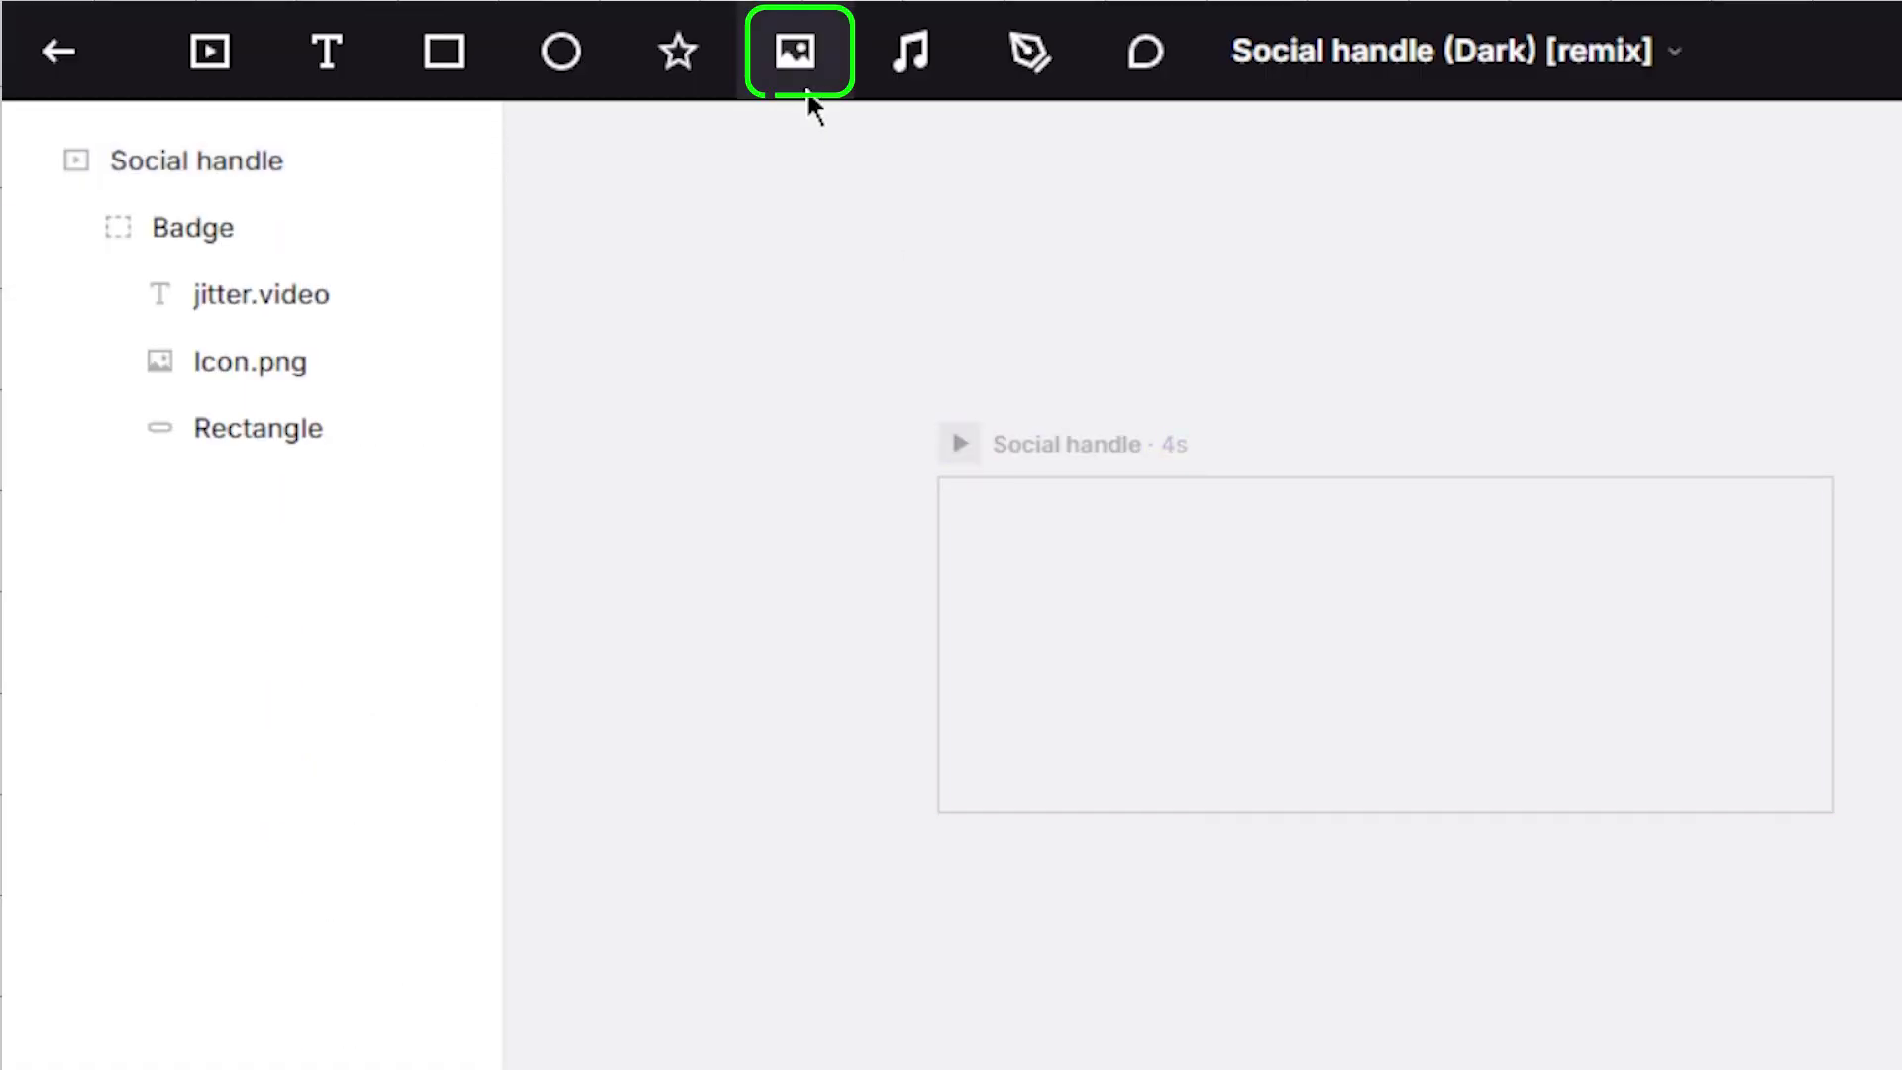
Step: Import the blue server-room photo, stretch it over the artboard and send it behind the badge
left_click(796, 51)
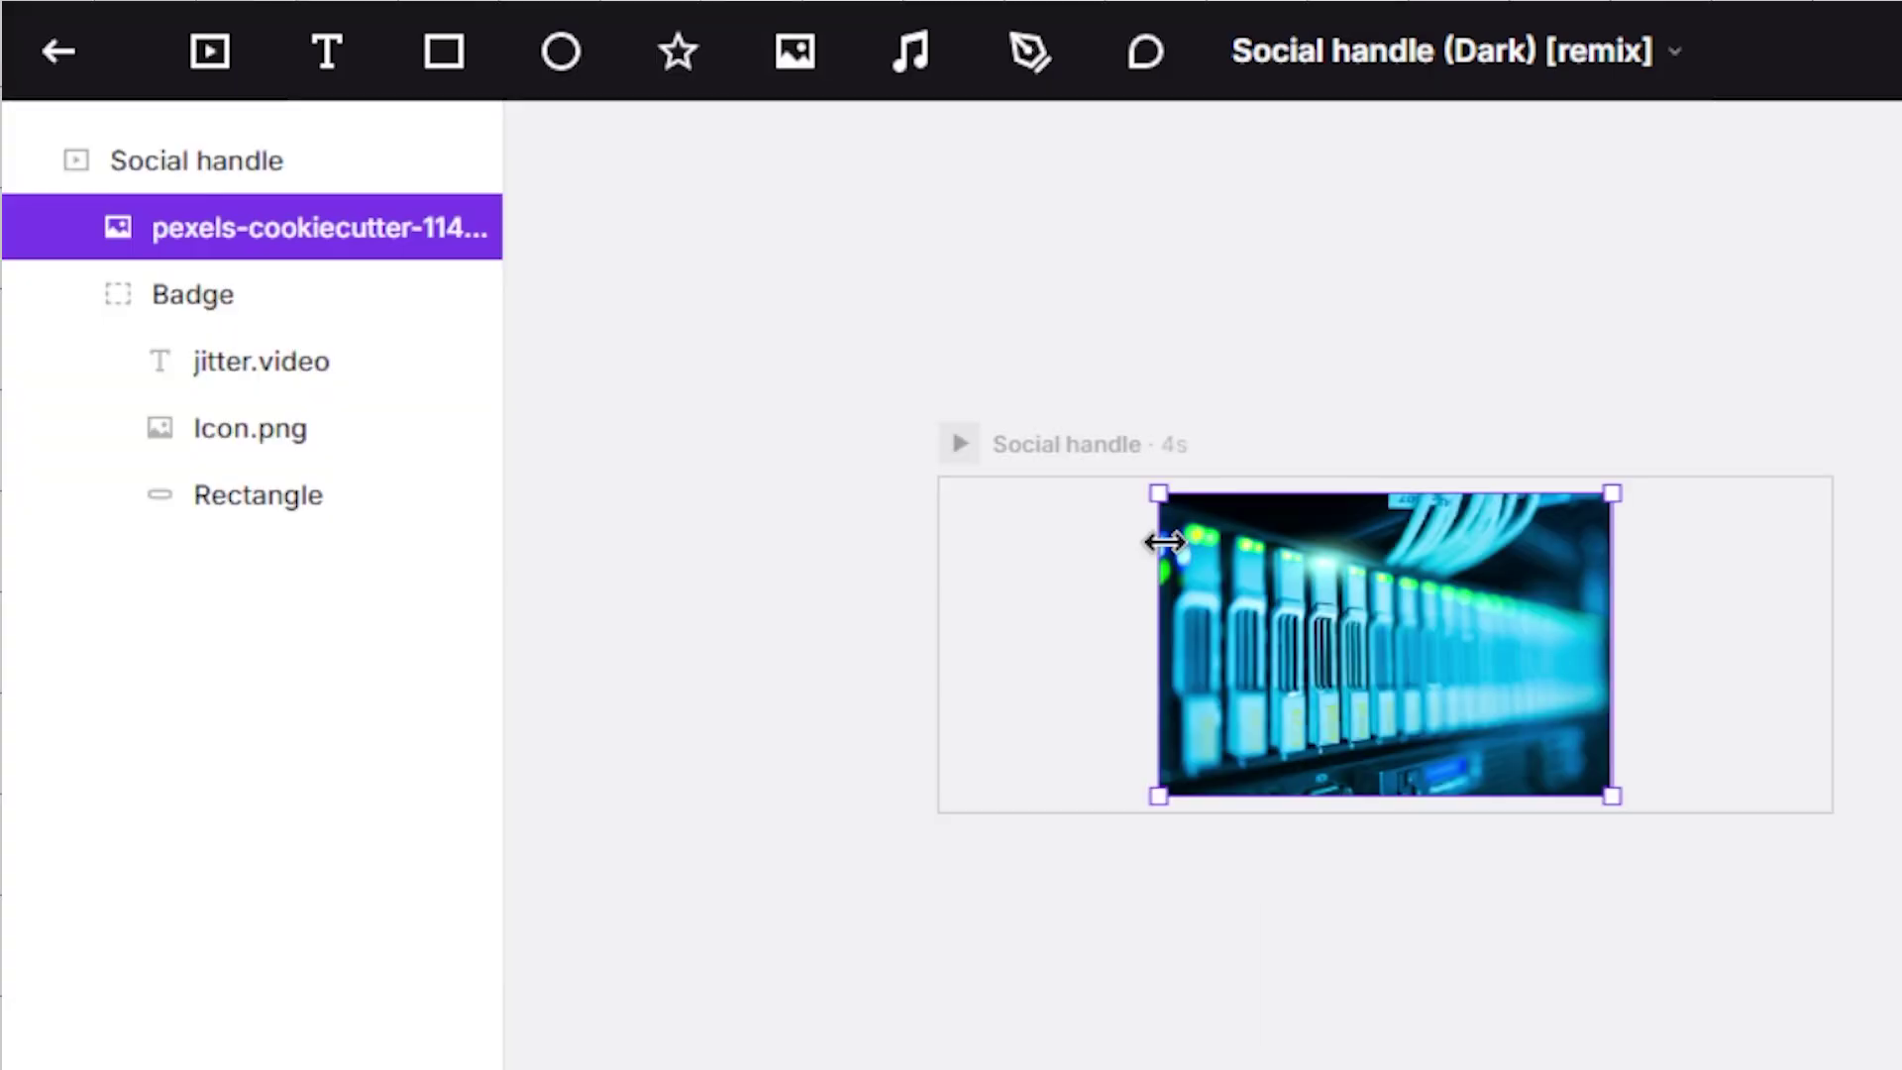
left_click_drag(1159, 538, 948, 614)
left_click_drag(1751, 602, 1826, 496)
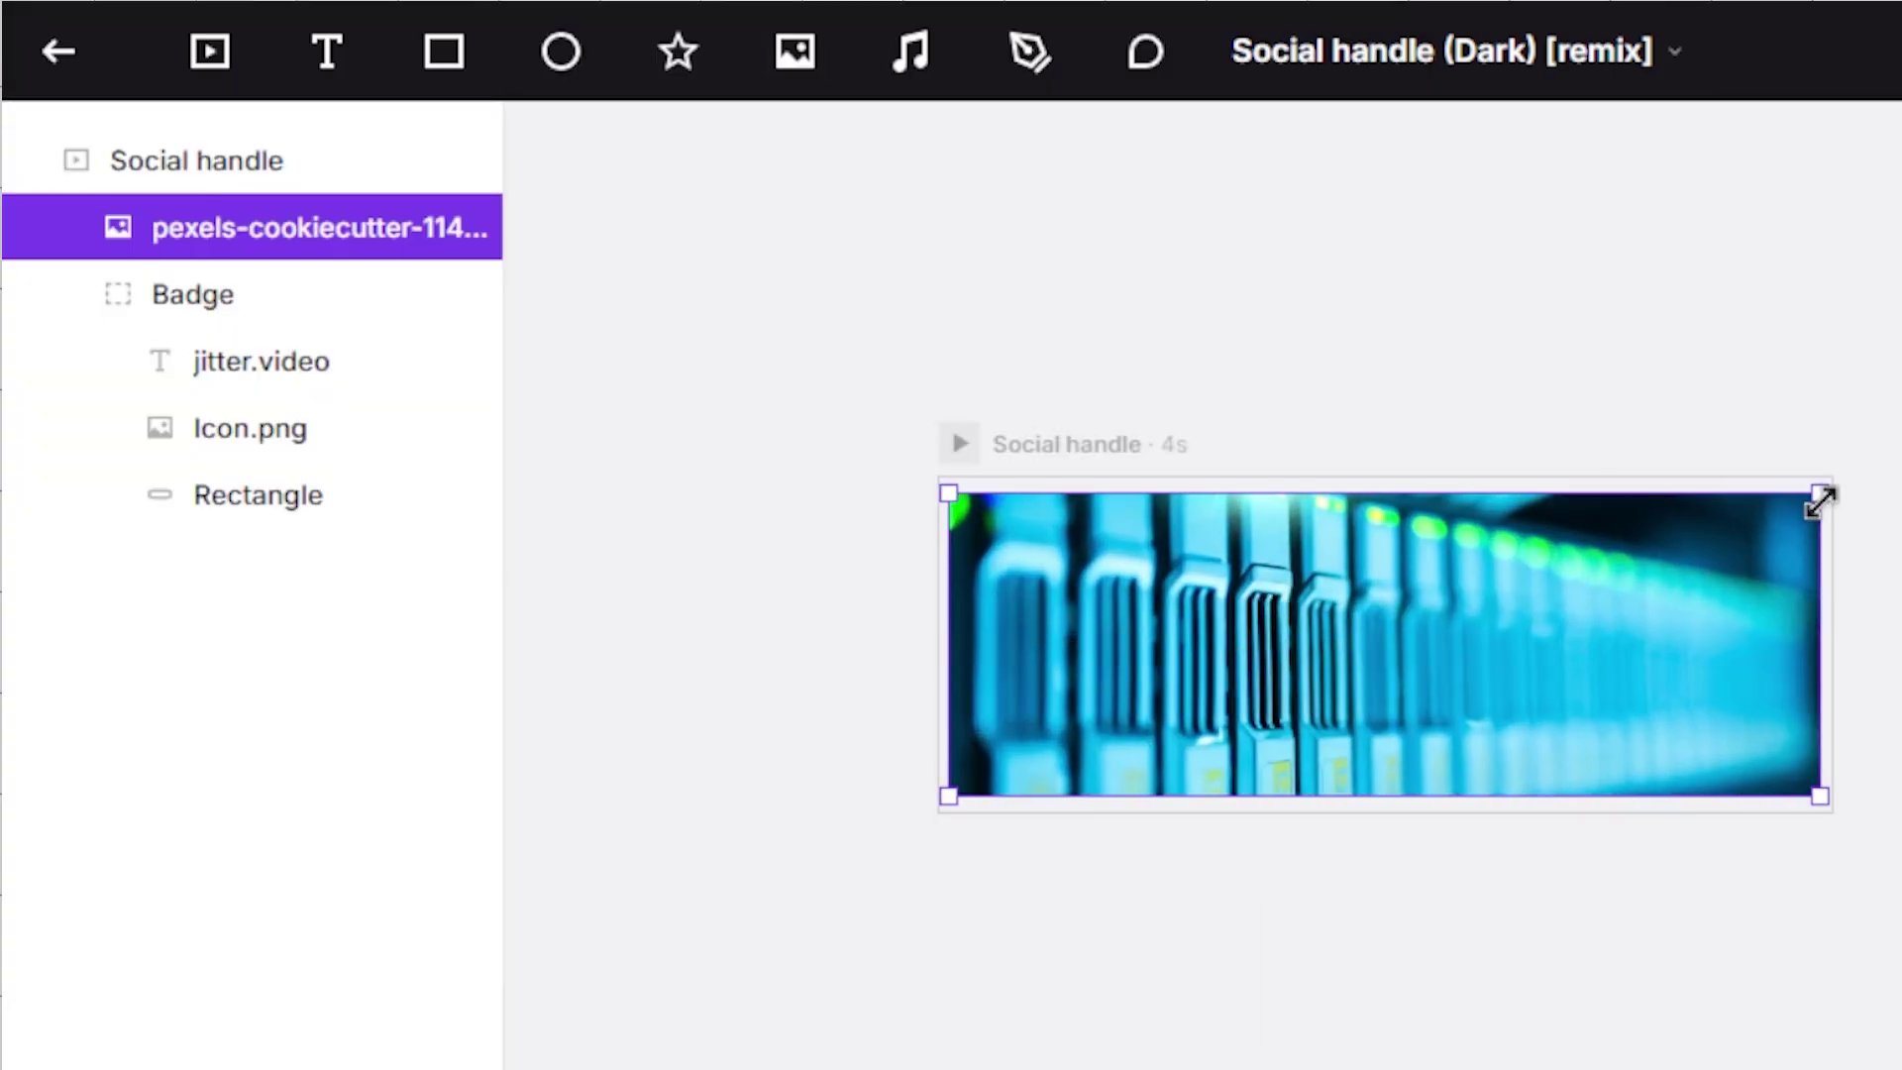
key("ctrl+[")
left_click(960, 444)
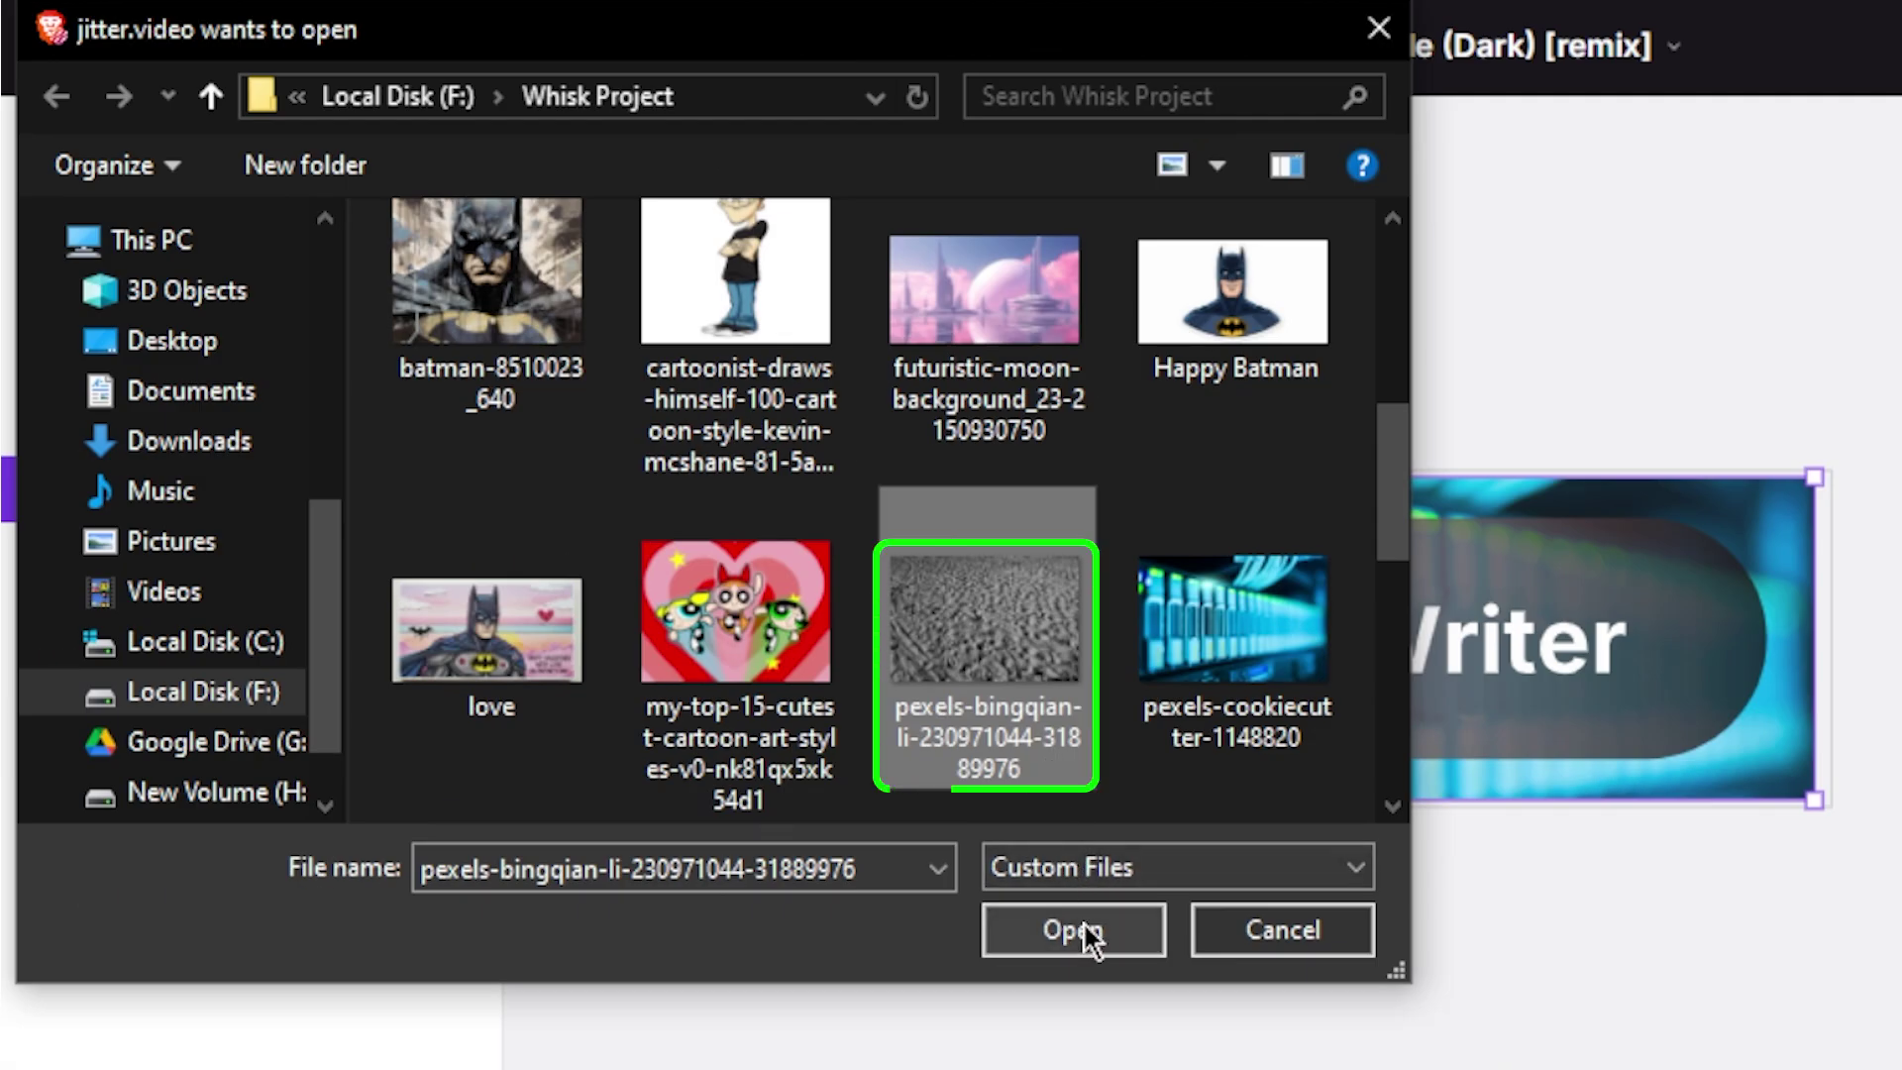
left_click(1083, 923)
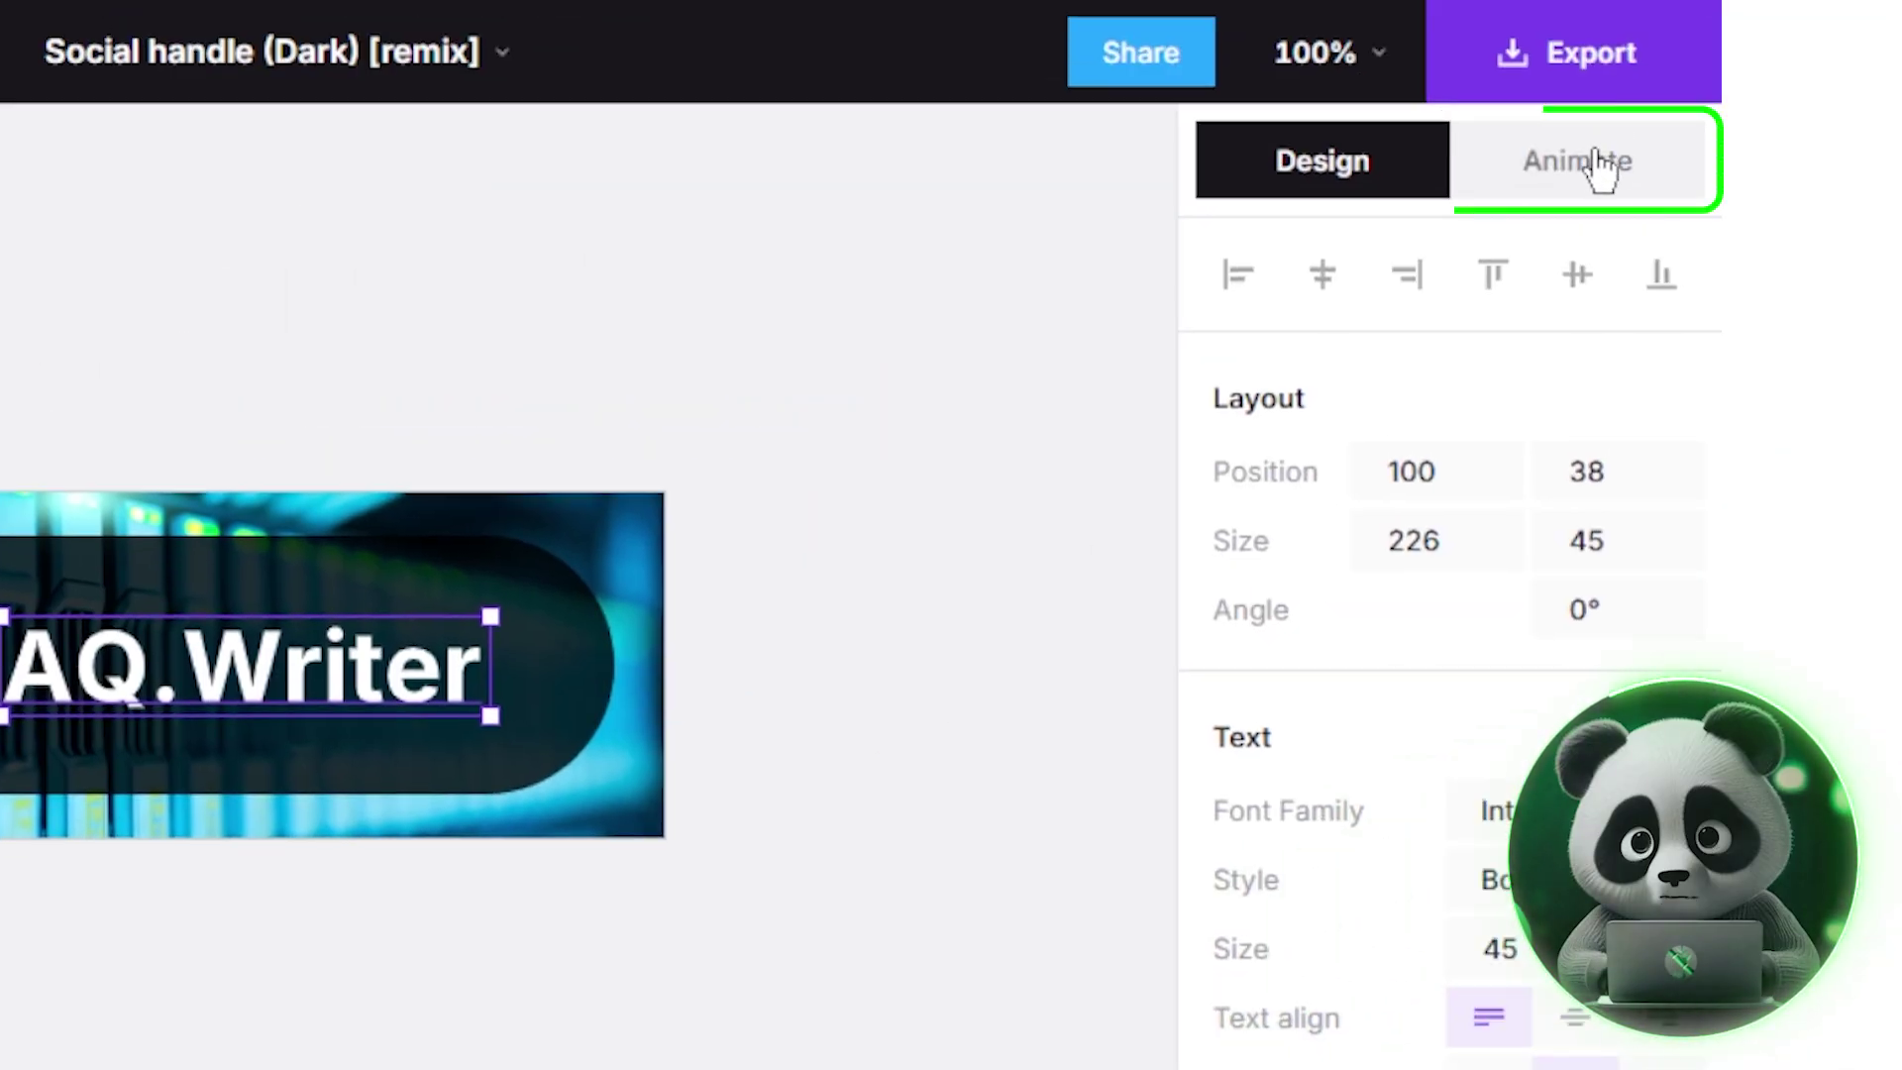
Step: Add a new Fade in animation to the AQ.Writer text and play it back
left_click(1594, 164)
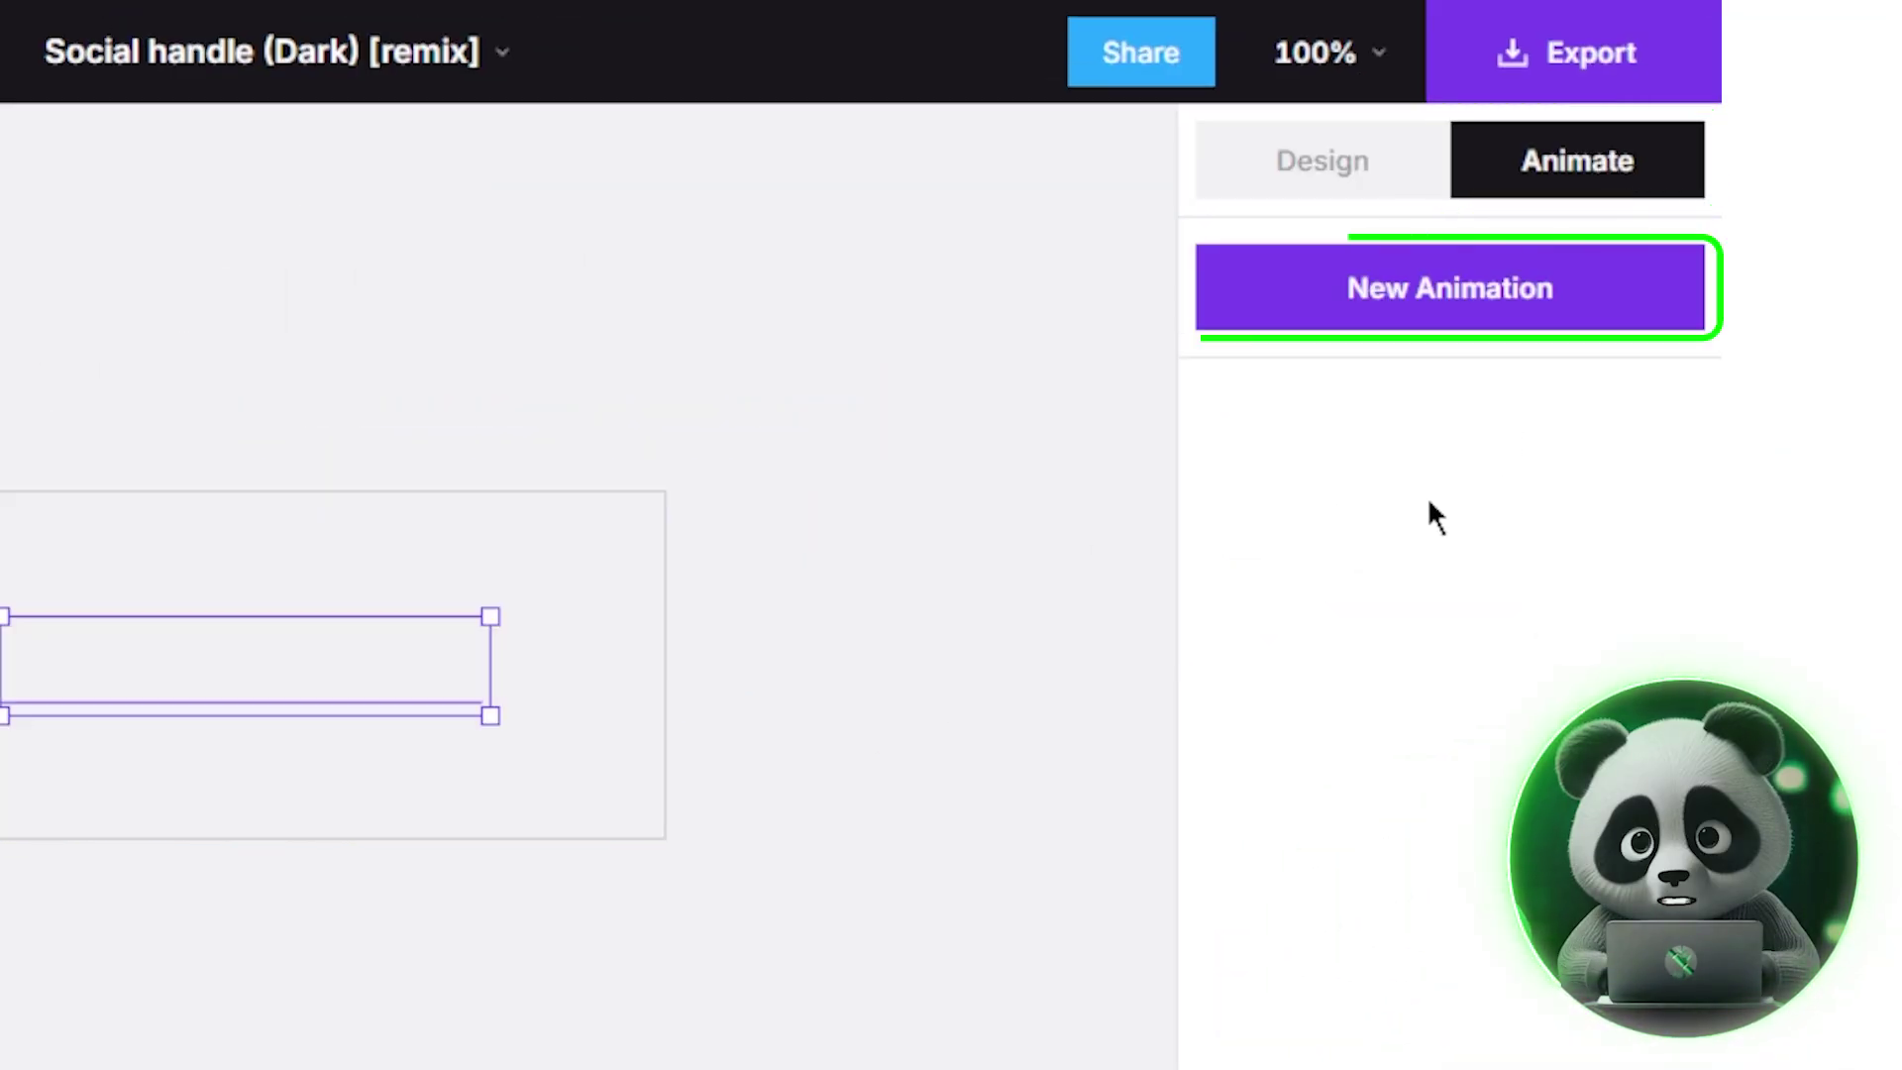
left_click(1397, 322)
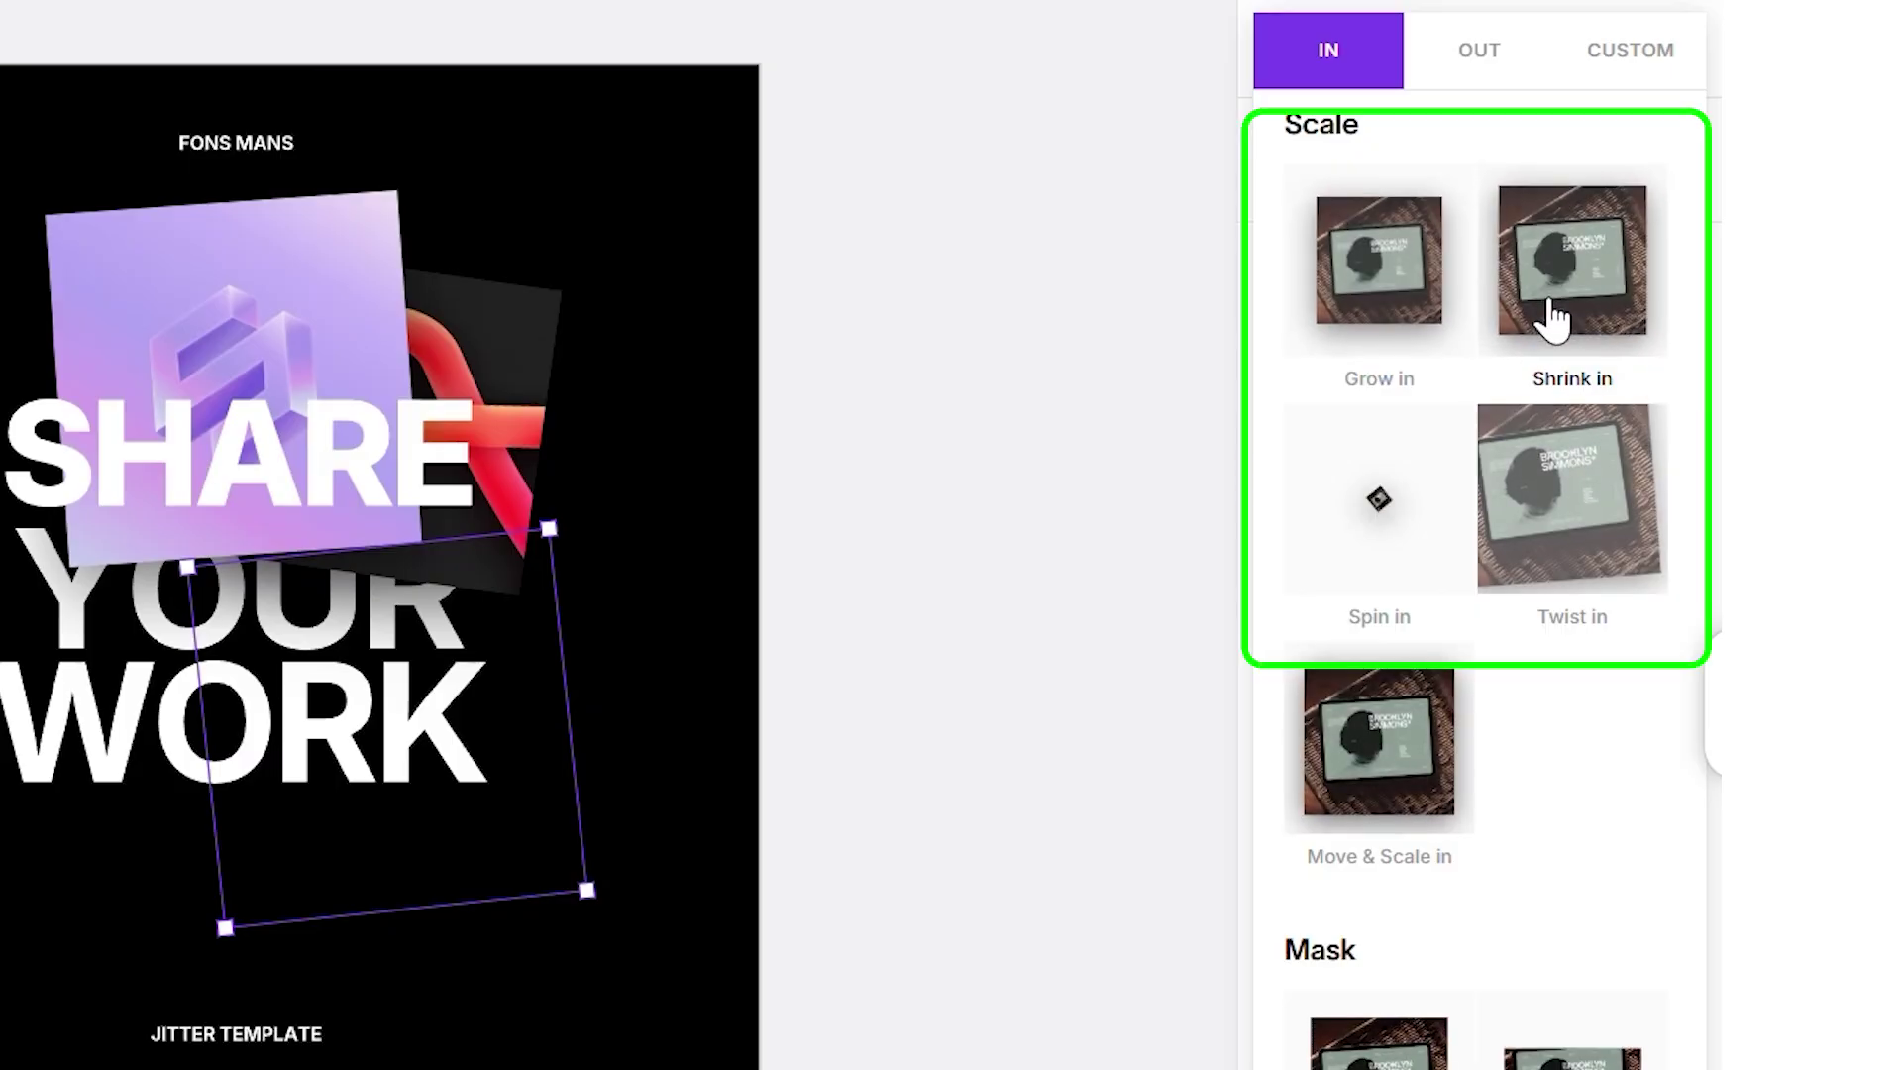
scroll(1549, 314, "down", 5)
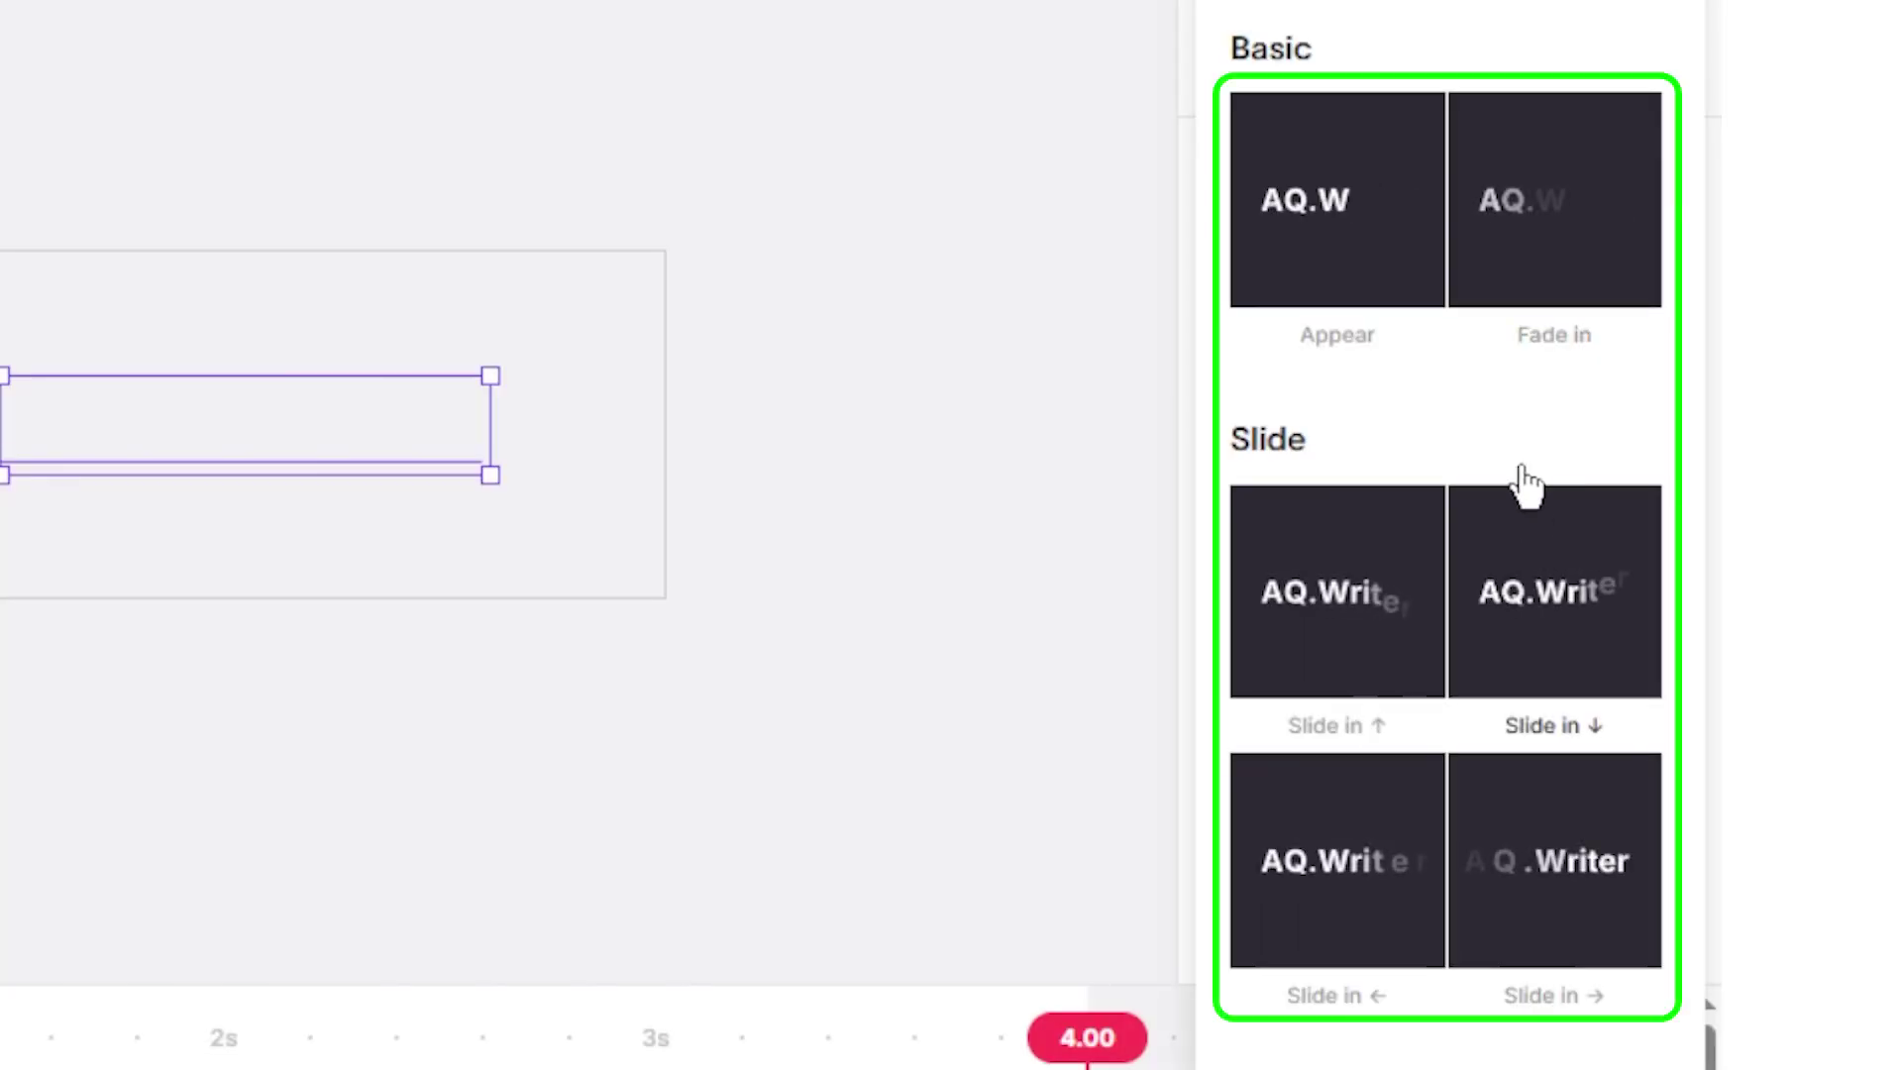
left_click(1523, 248)
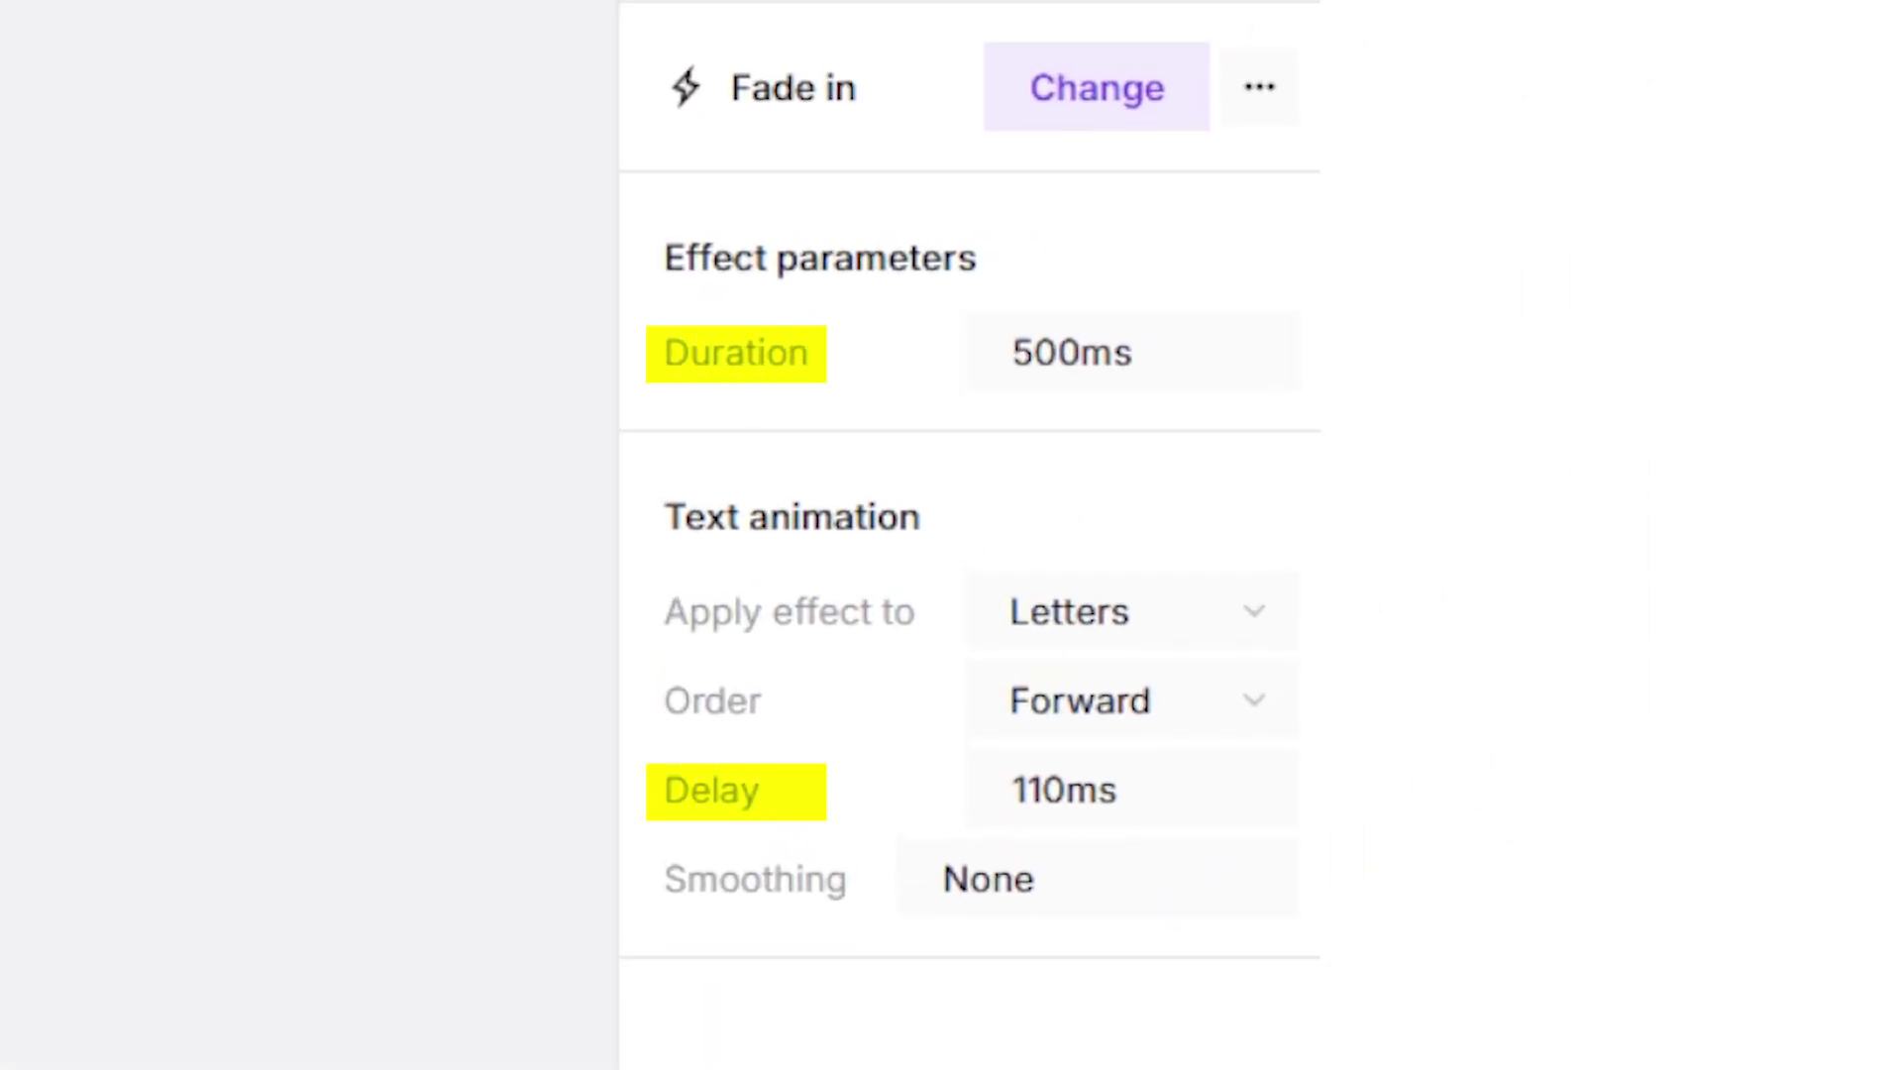
left_click(141, 858)
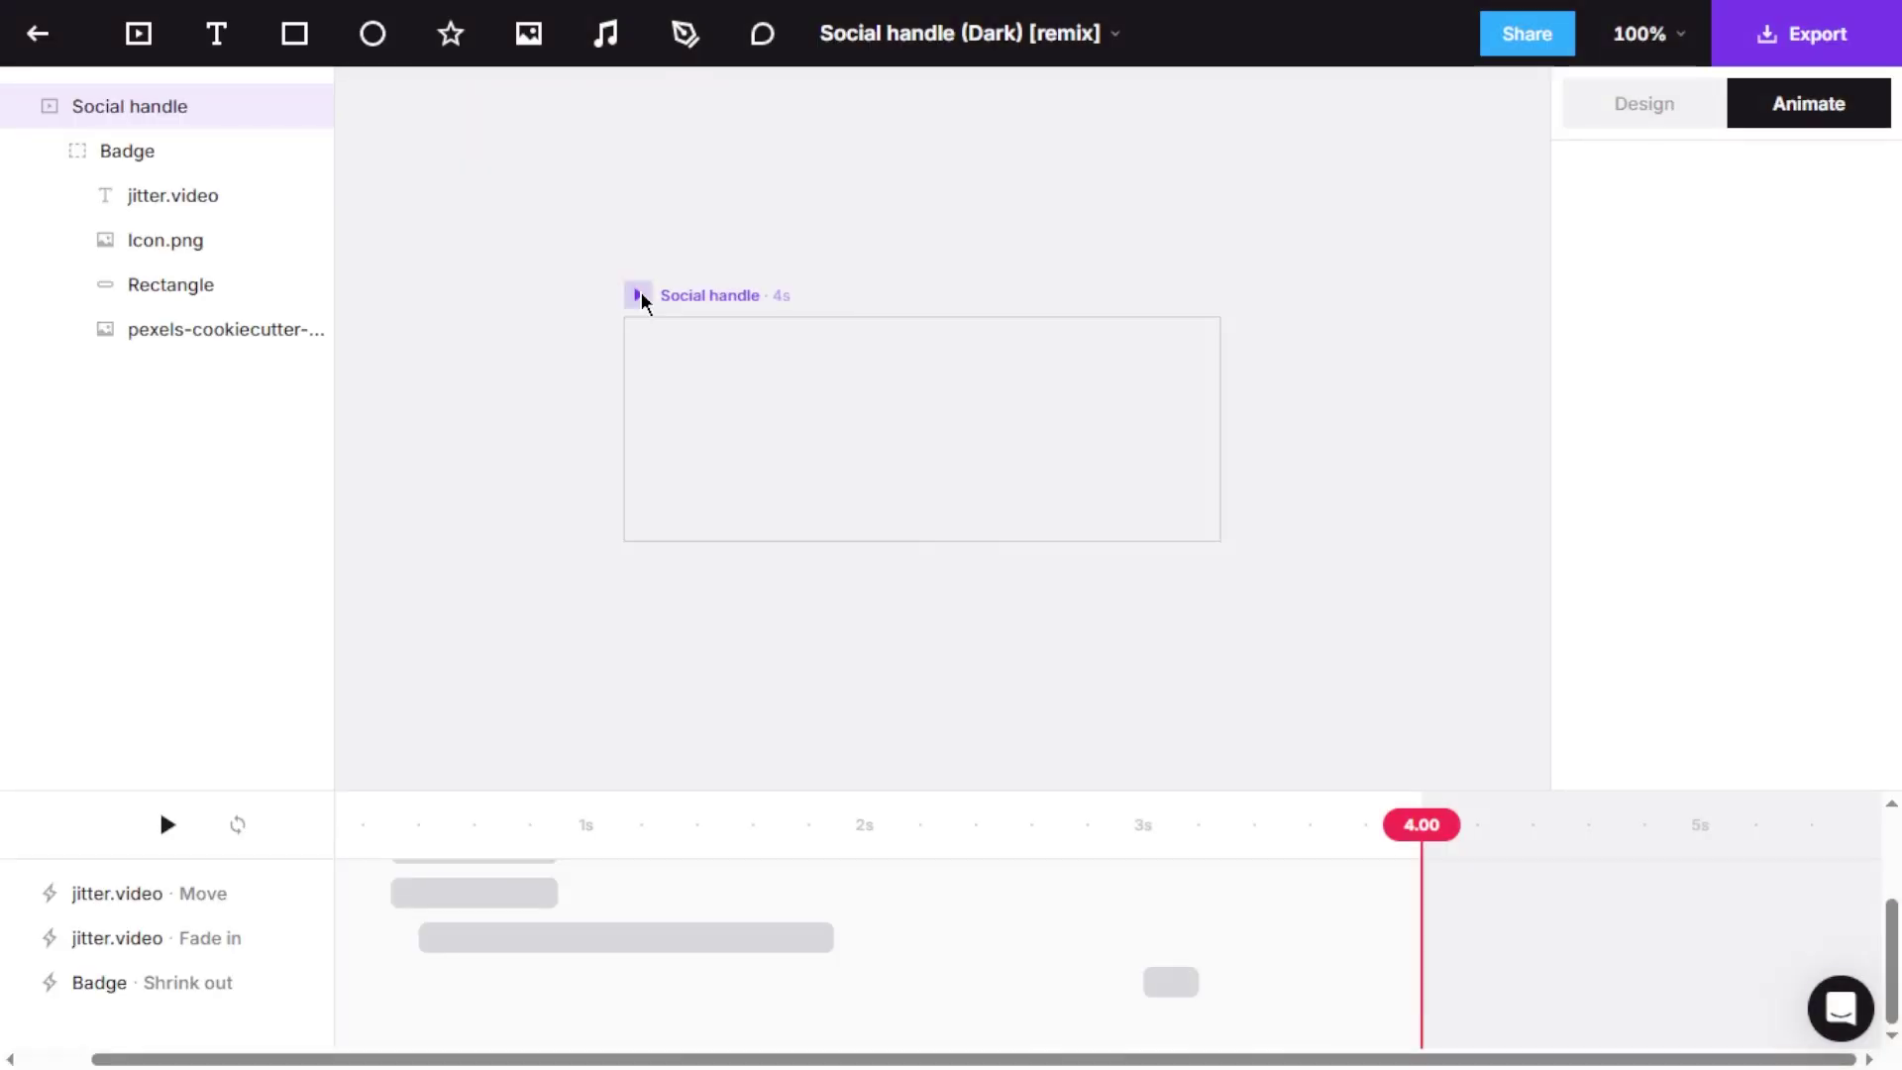
Step: Replay the badge animation from the start to check how the text fades in
left_click(638, 295)
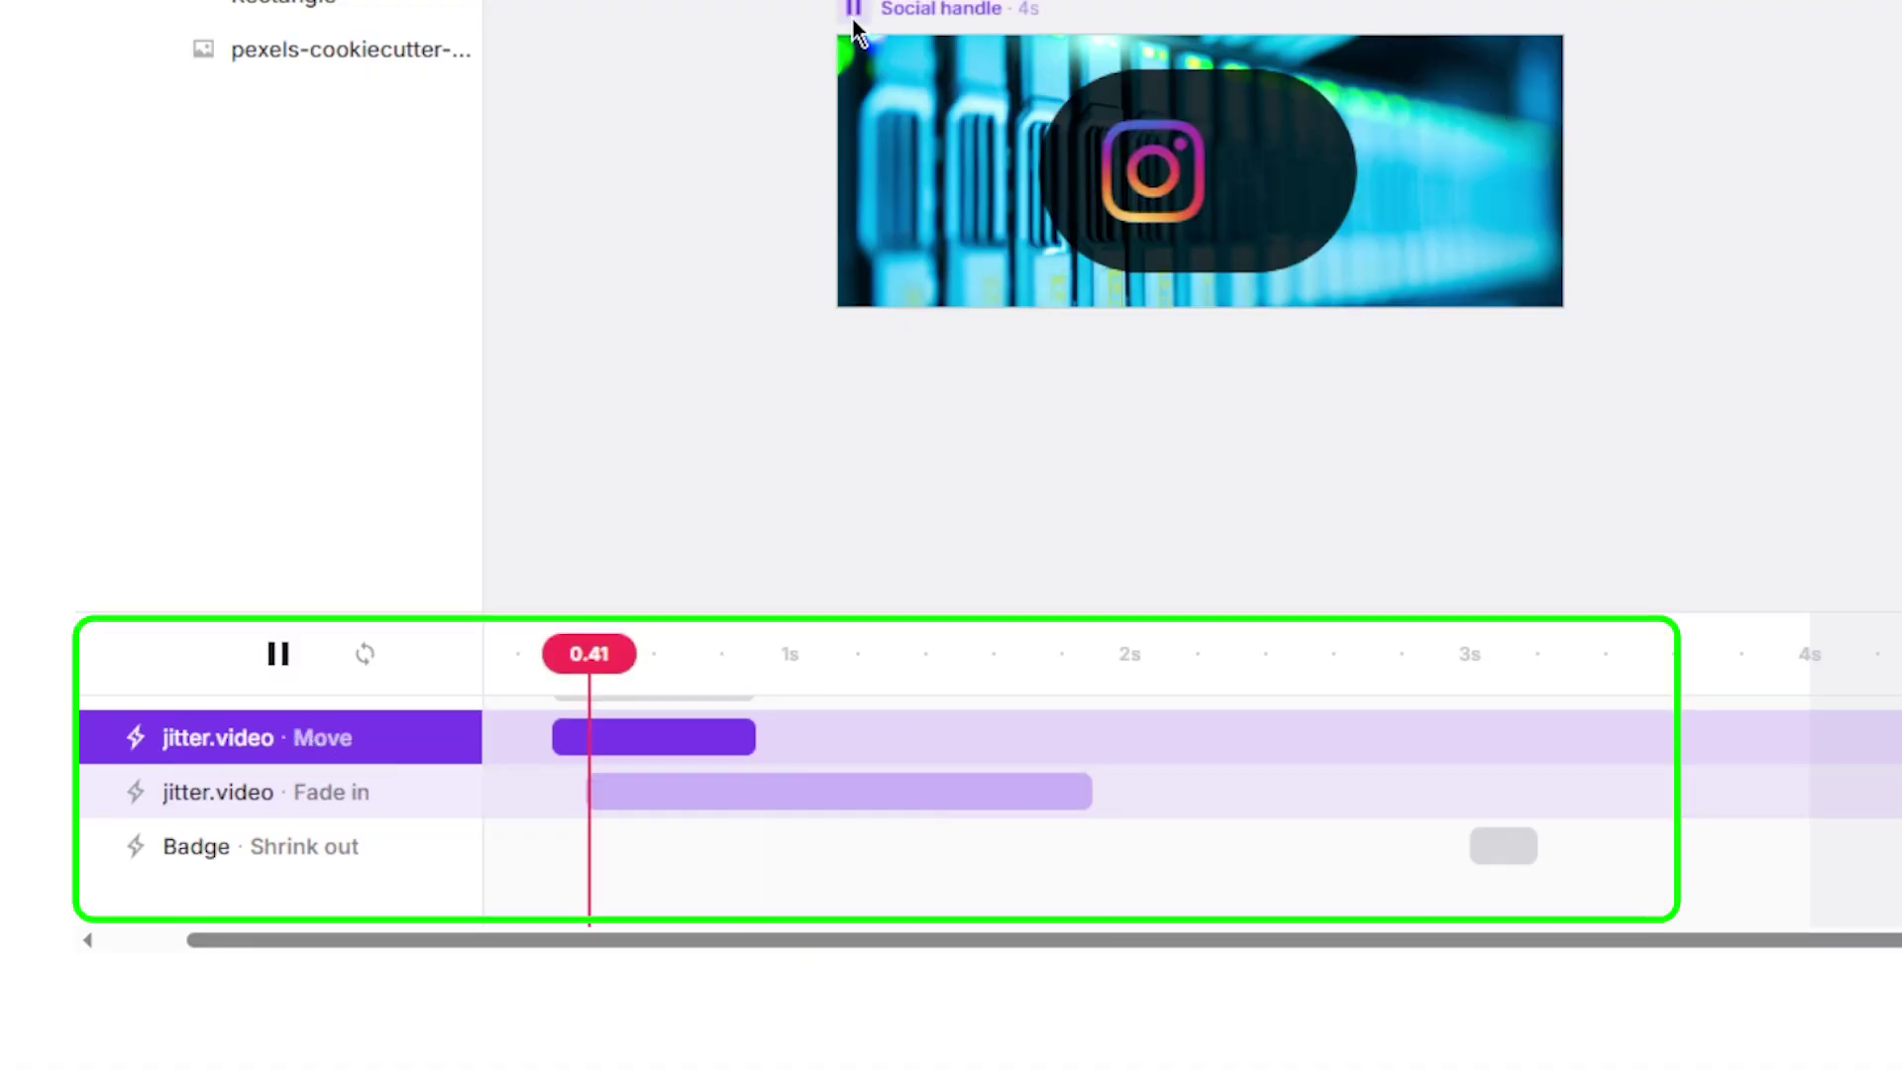
left_click(853, 10)
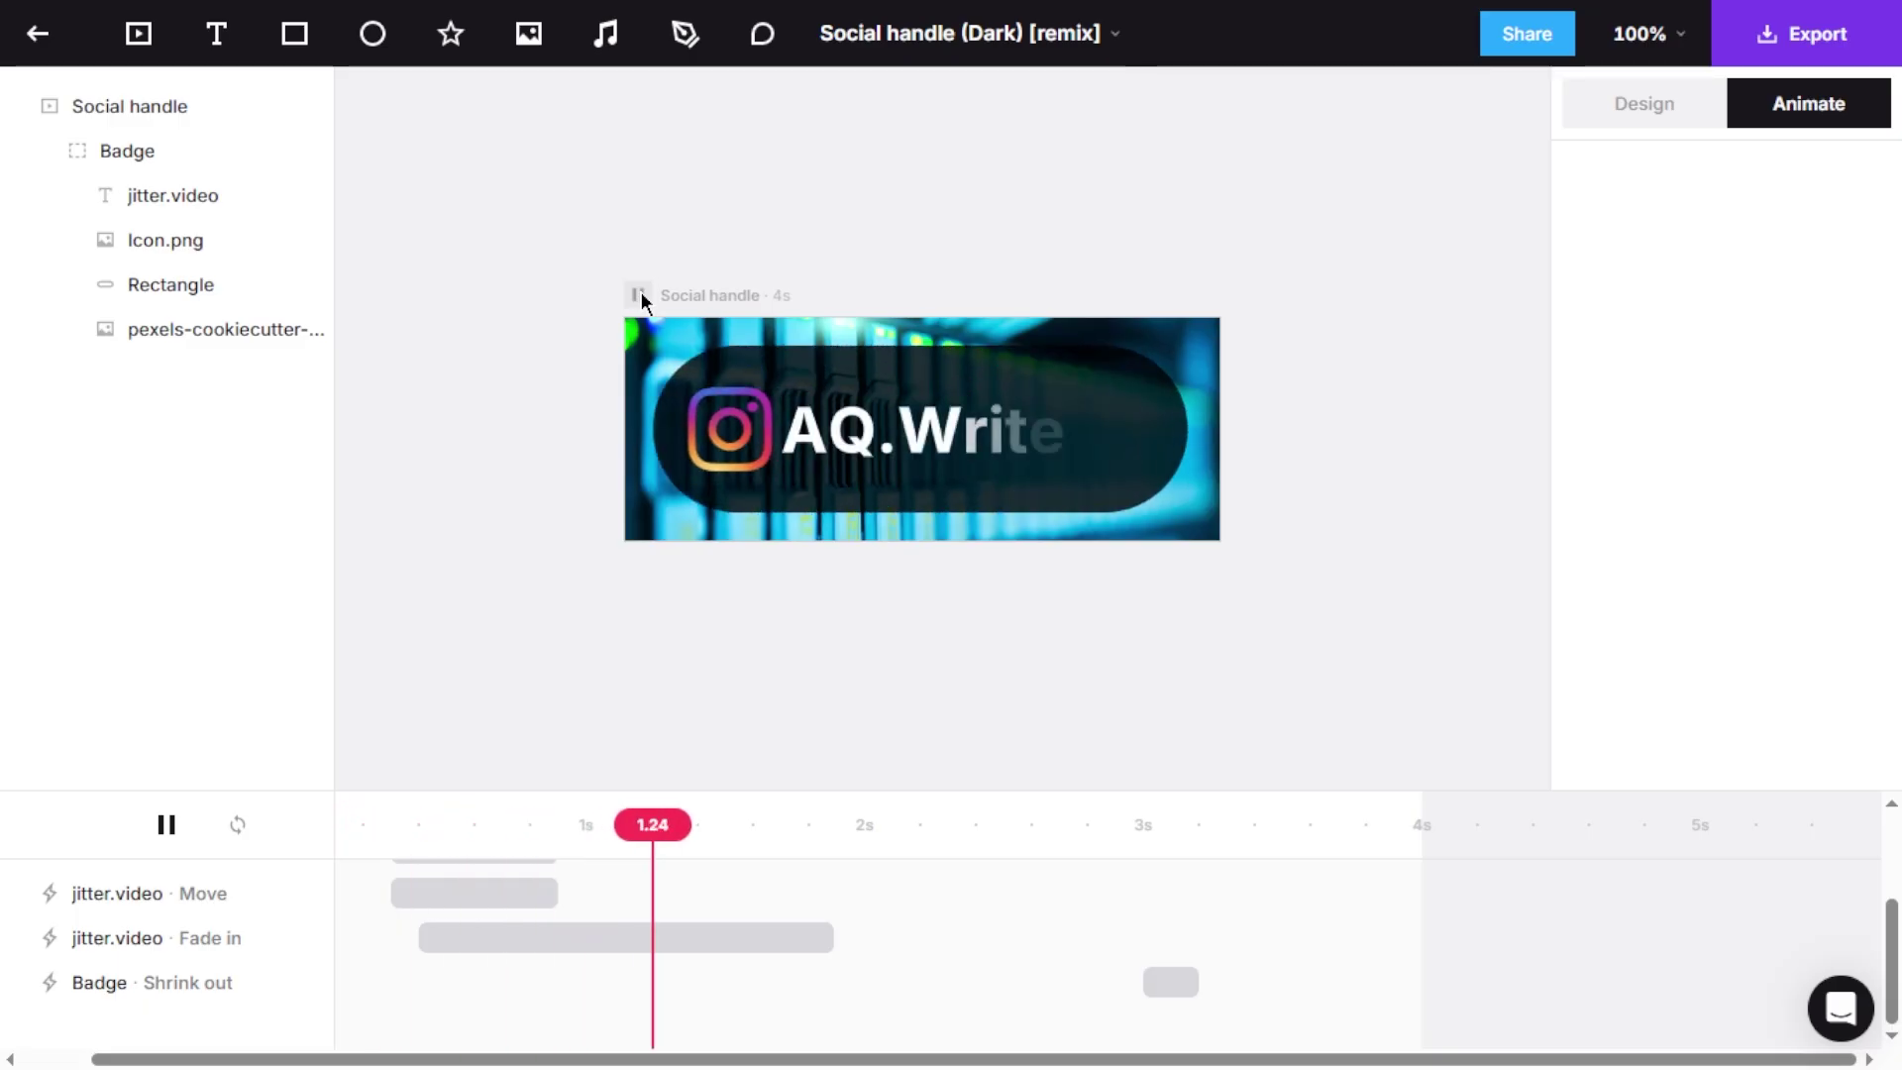
left_click(639, 295)
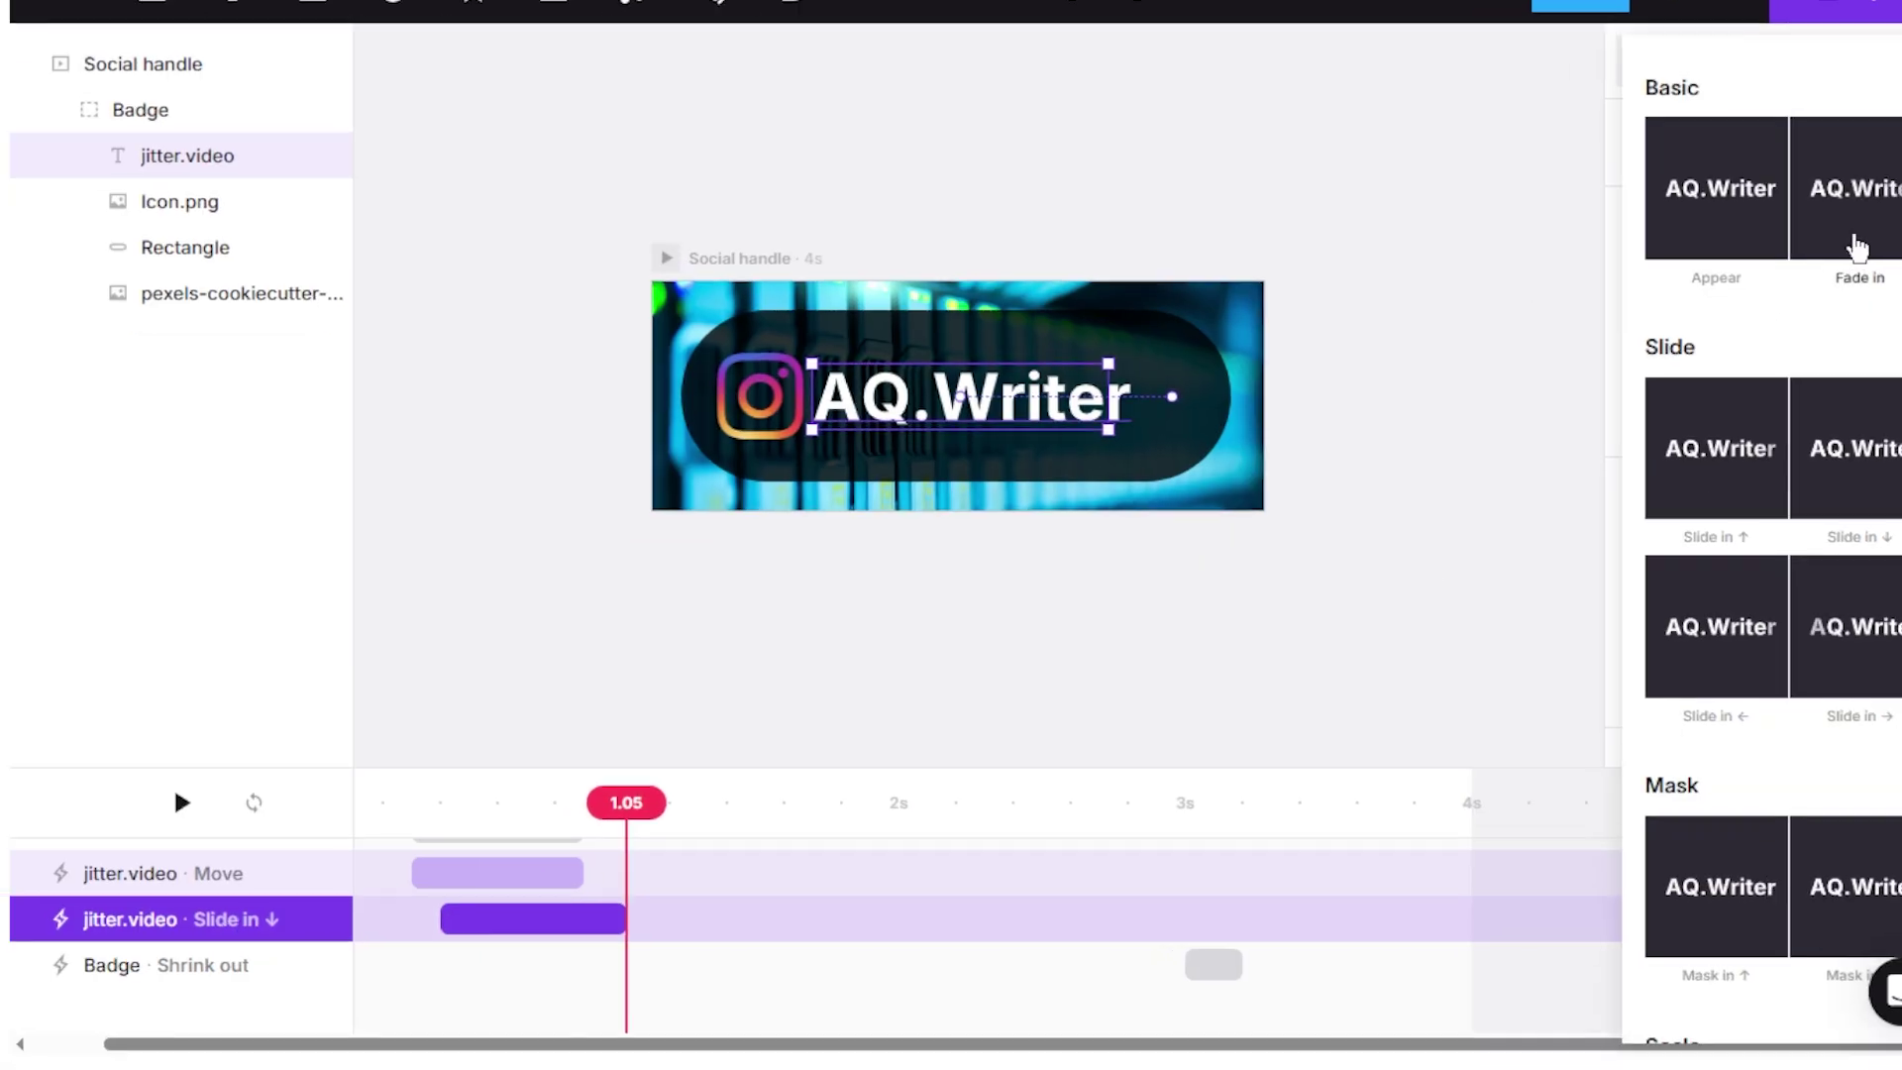
Step: Compare the text's Slide in and Fade in effects with undo and redo, keeping Fade in
left_click(1783, 285)
left_click(318, 752)
key("space")
key("space")
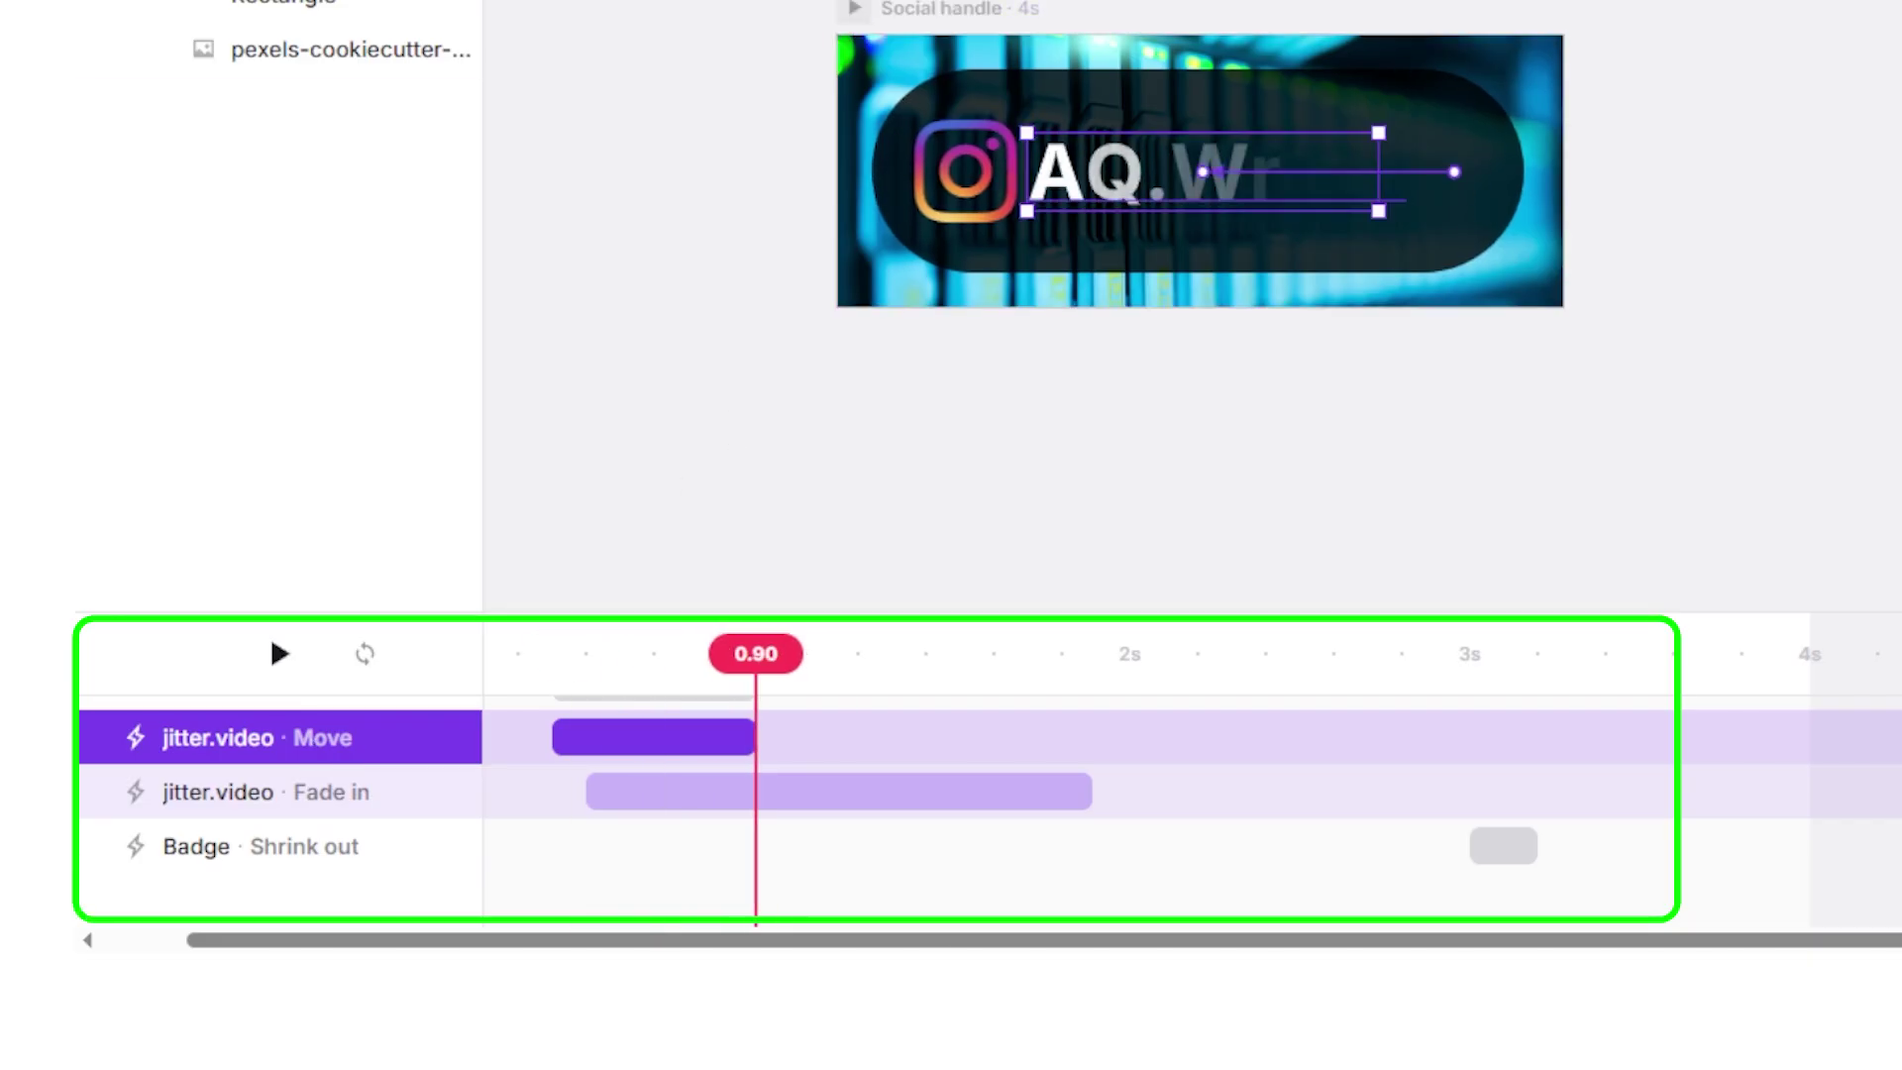
key("ctrl+z")
left_click(336, 807)
key("ctrl+shift+z")
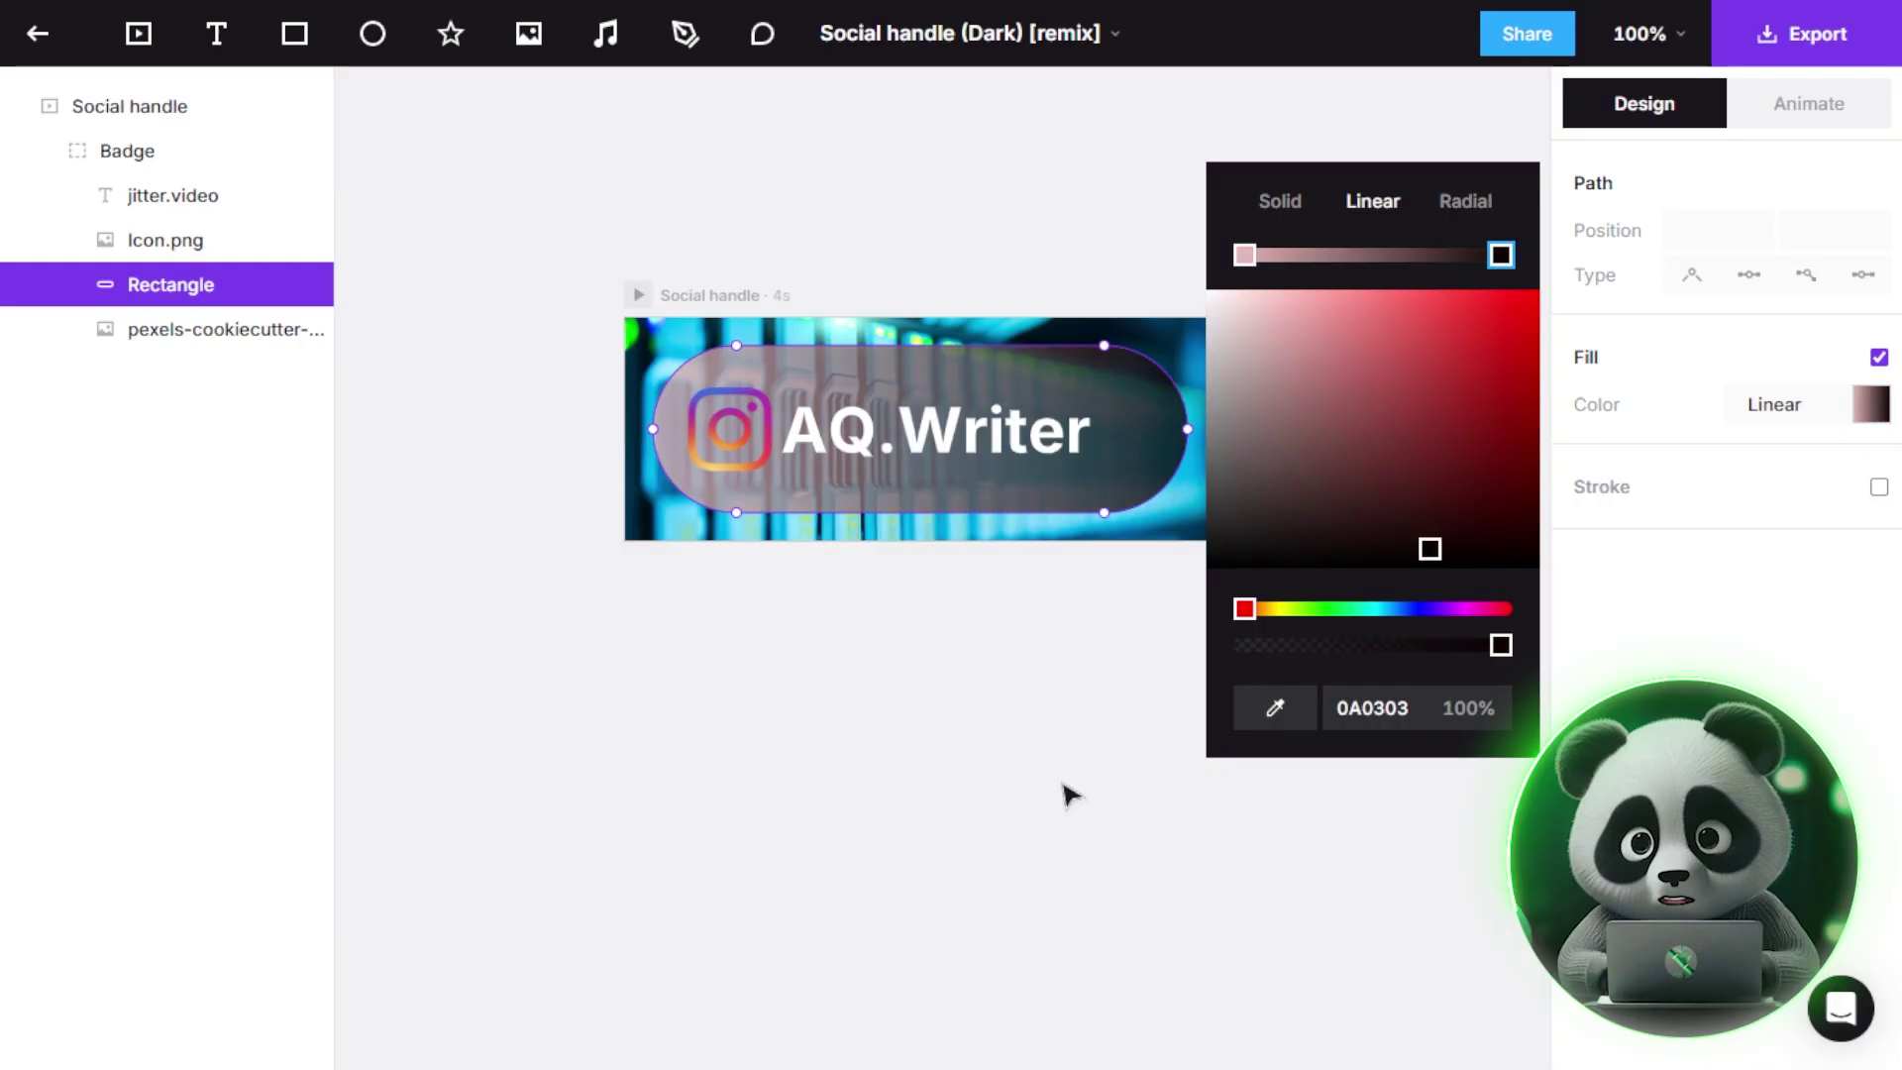
Step: Close the gradient colour picker, play the finished animation and open the Export video size options
left_click(639, 298)
left_click(639, 297)
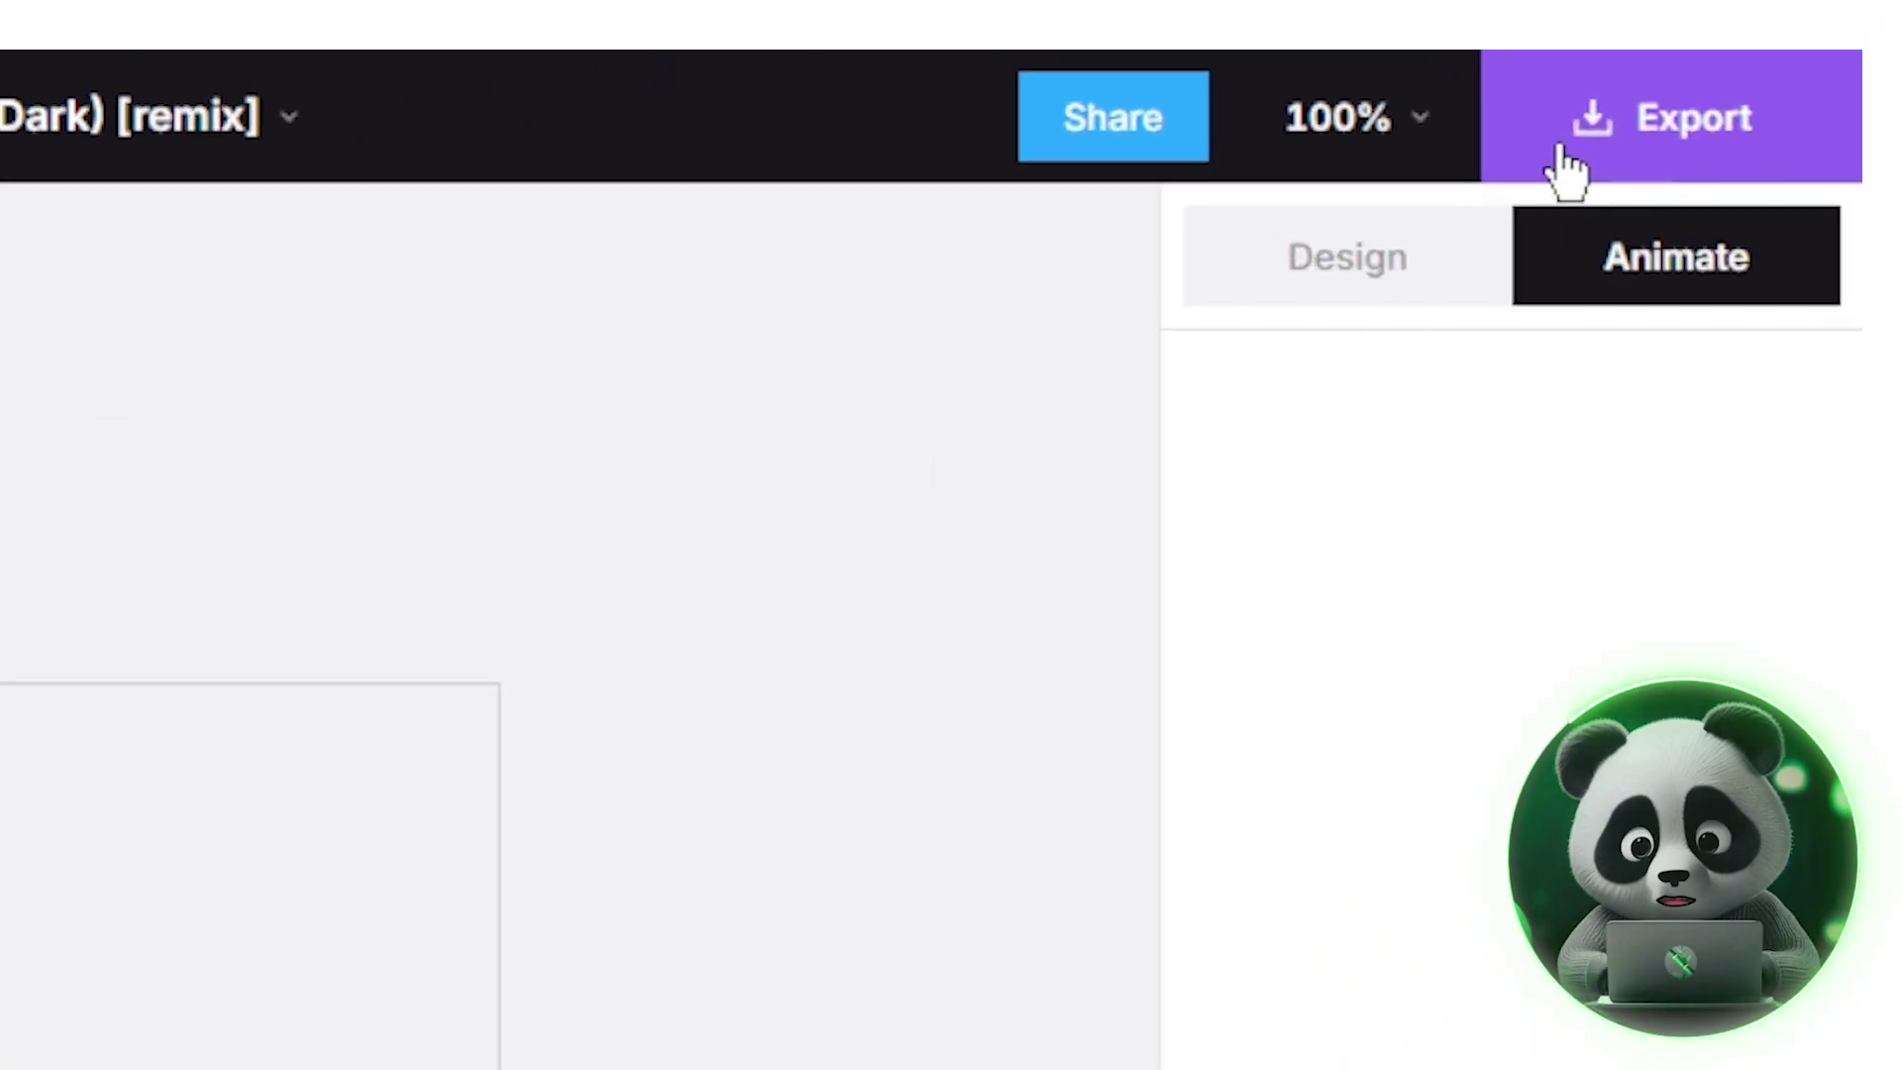
left_click(1562, 164)
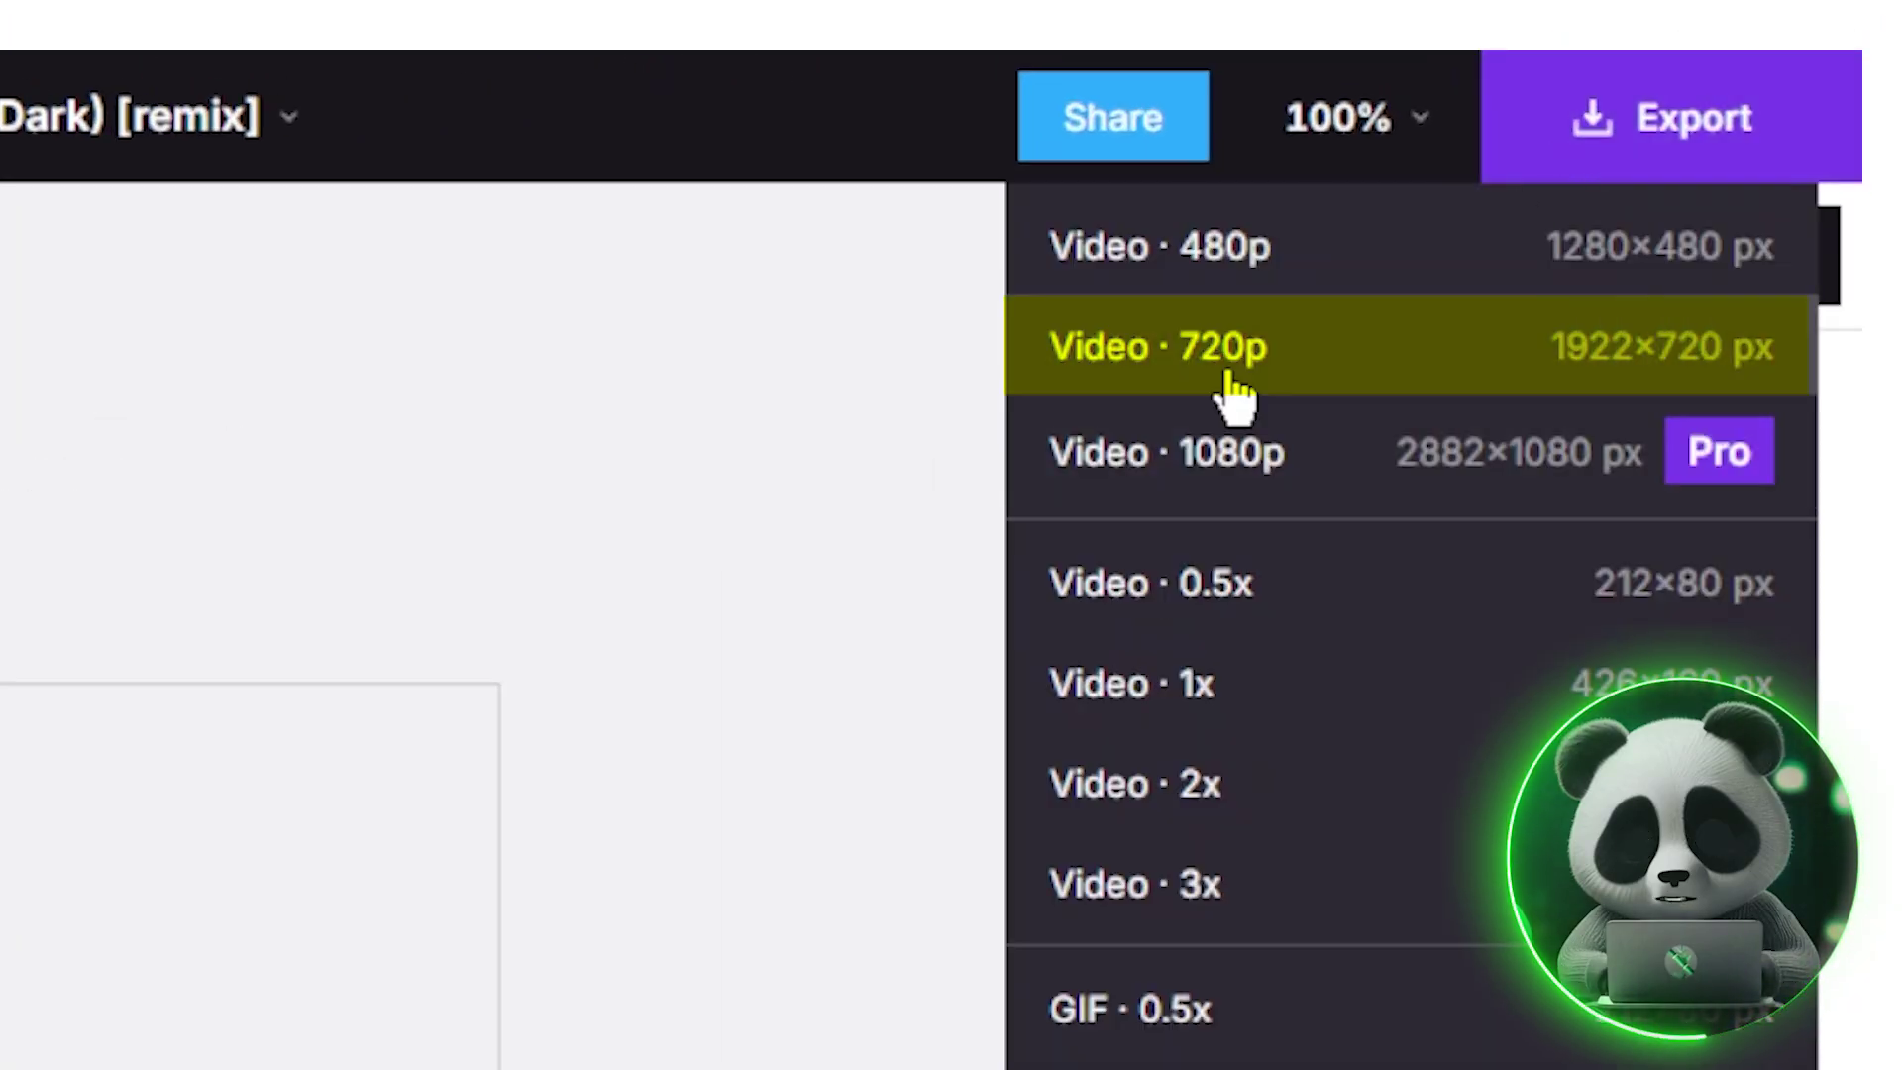